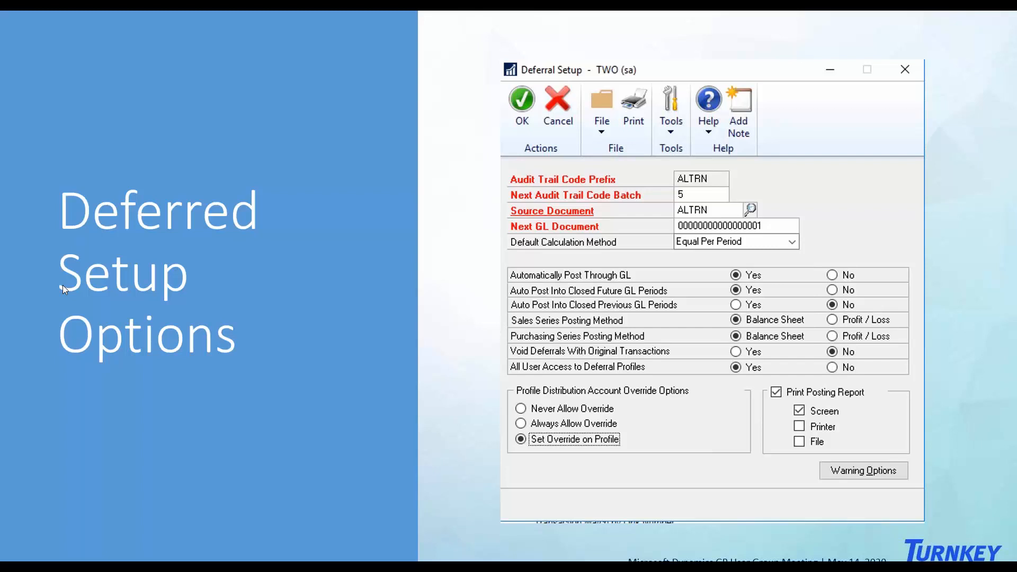
End the slide show at the Questions slide and minimize the presentation to switch to Microsoft Dynamics GP
key(Right)
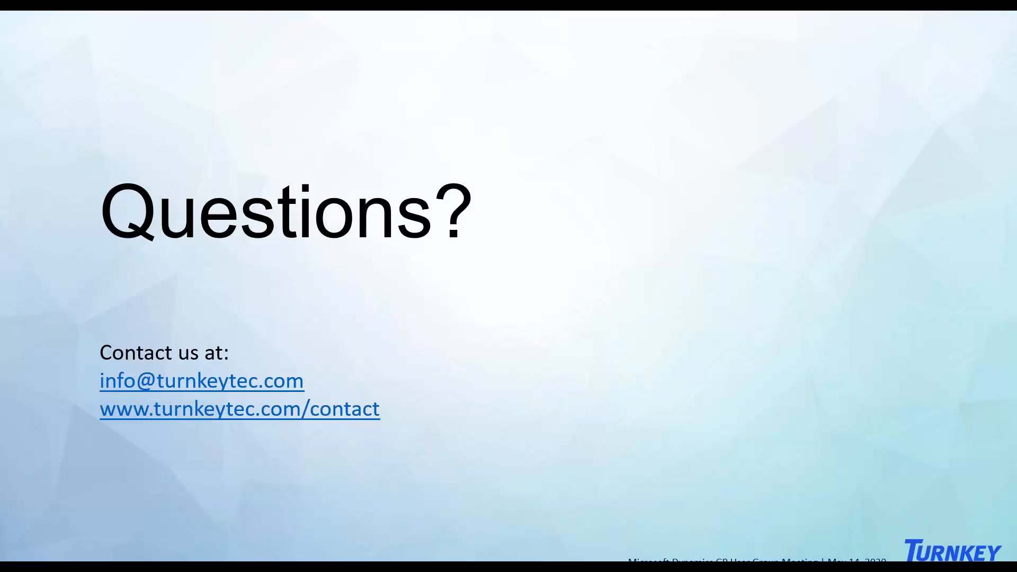
key(Escape)
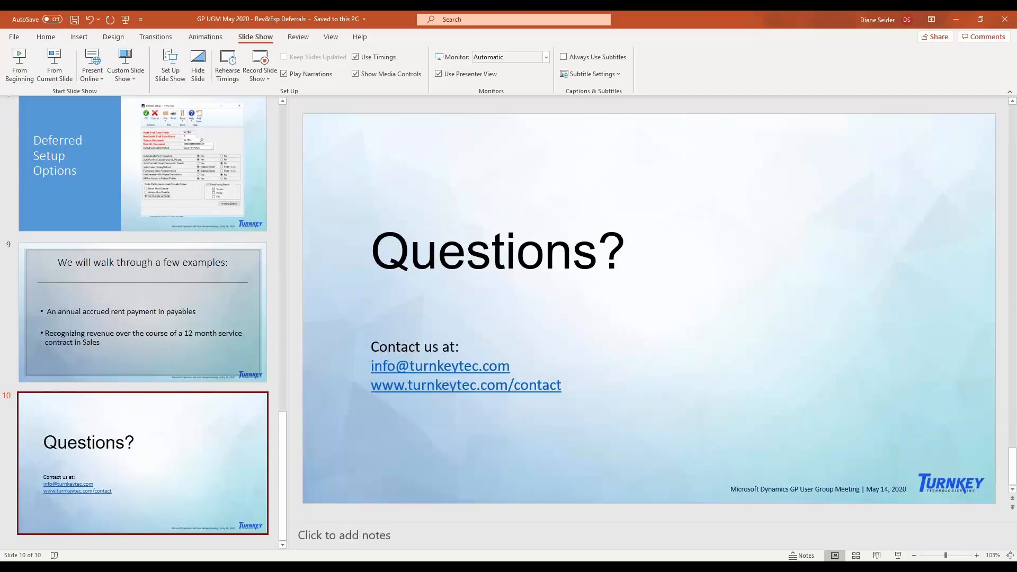
click(955, 21)
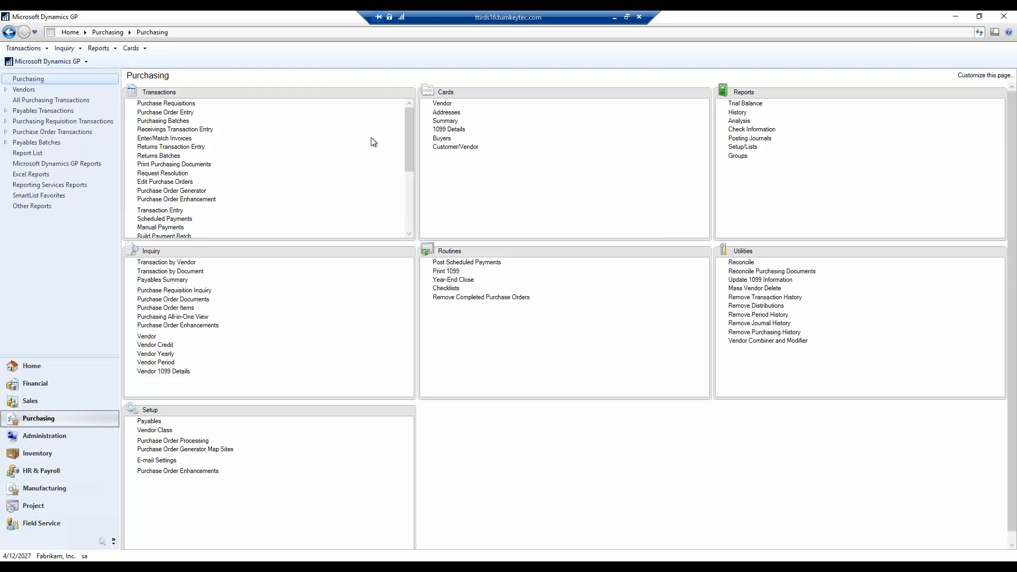
Open the purchasing Transaction Entry window and load the saved voucher from the DS DEMO batch
click(178, 211)
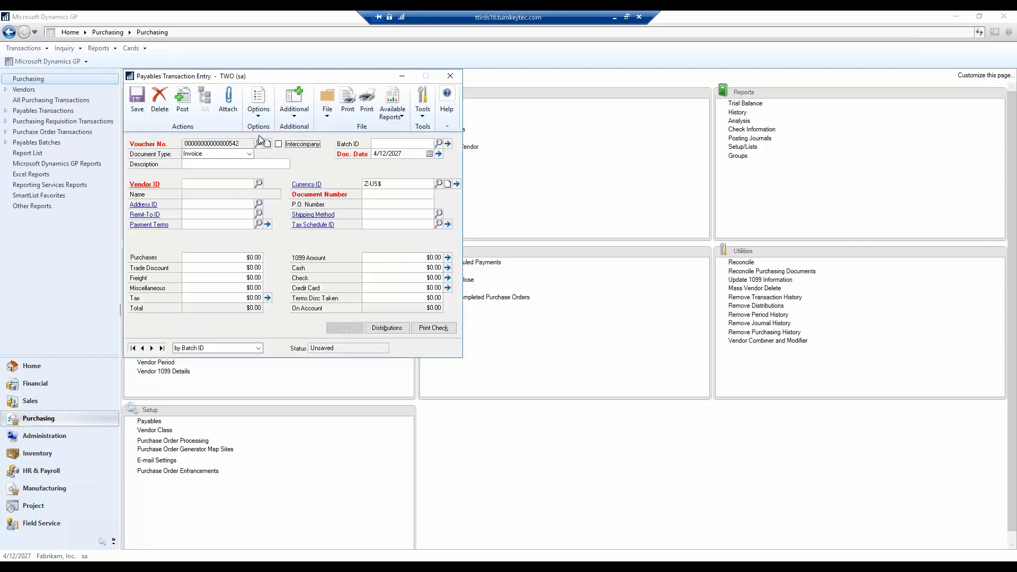
click(258, 144)
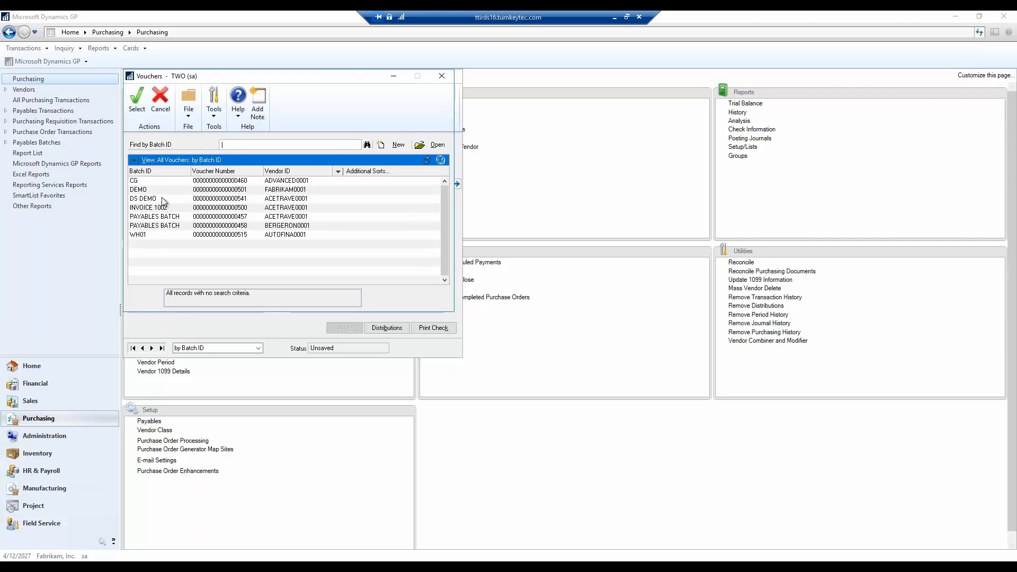
double_click(162, 198)
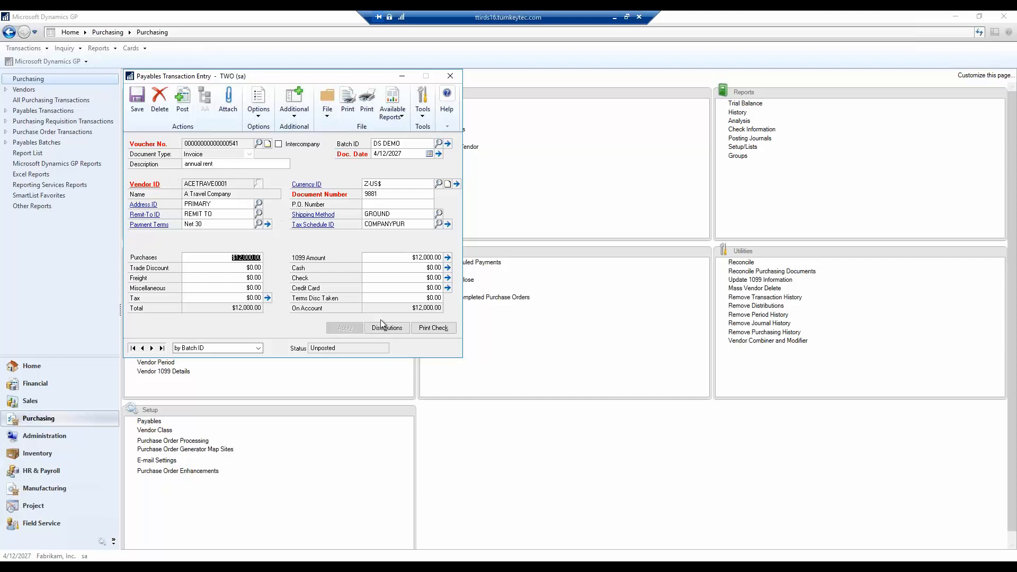
Display the voucher's distributions with account descriptions and open a deferral entry for the Accrued Payables line
click(393, 329)
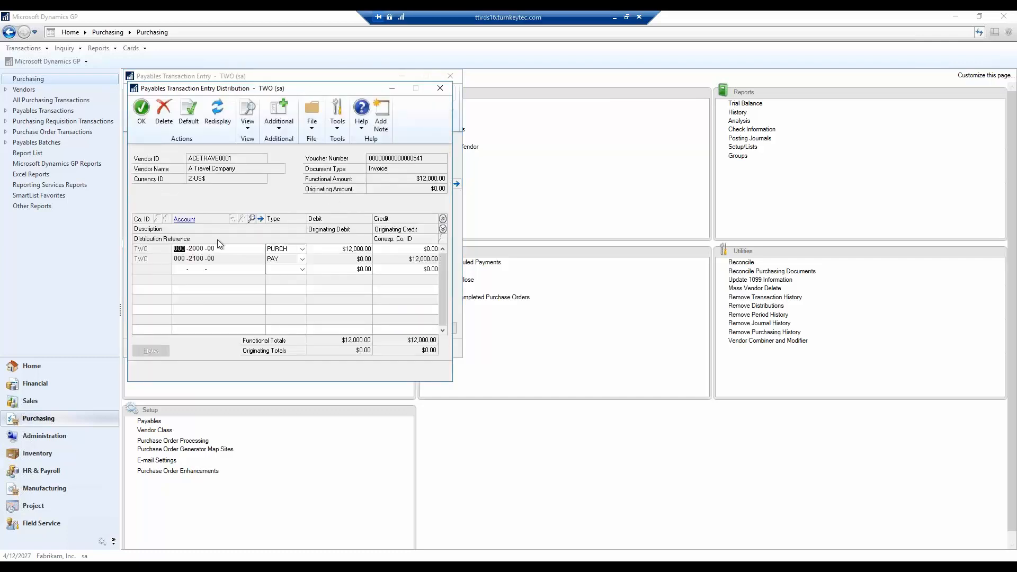
click(444, 231)
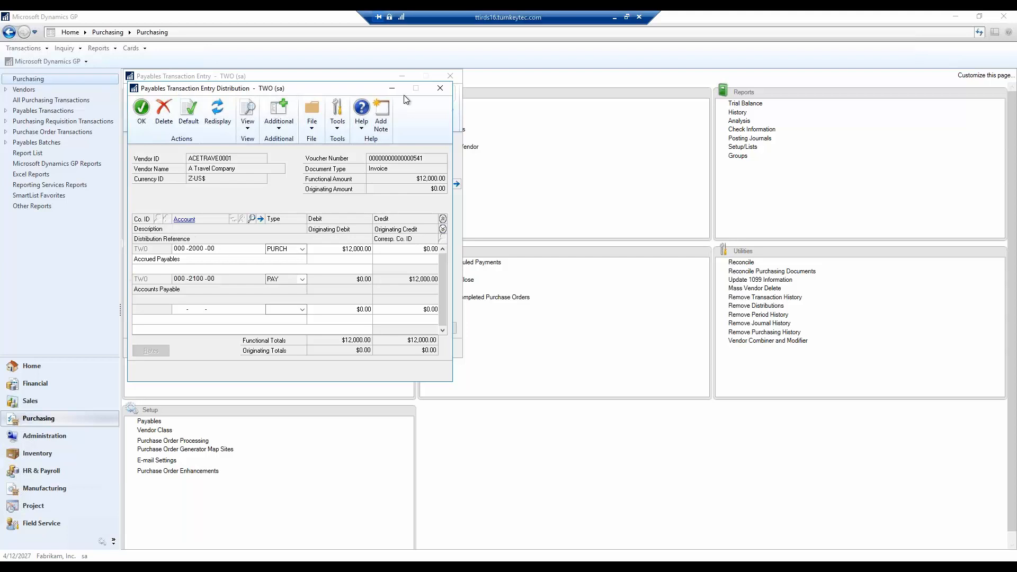
click(279, 123)
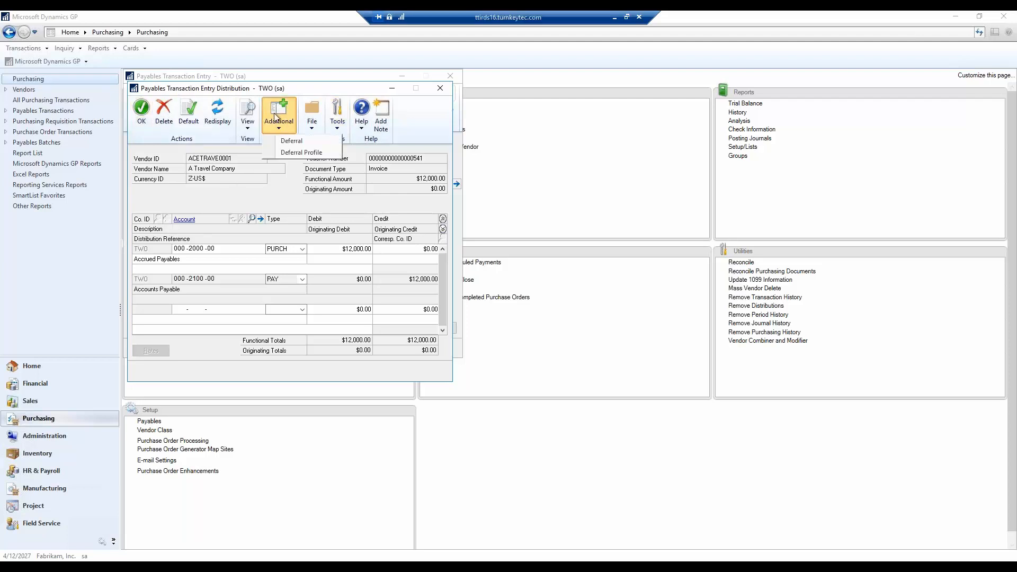
click(292, 140)
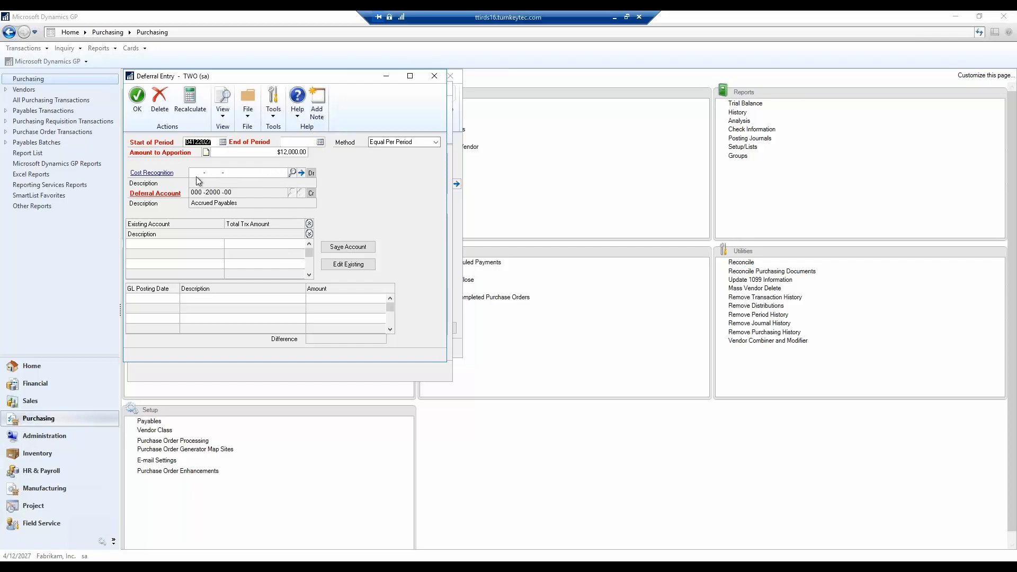
Look up accounts by description for rent and set the deferral's cost recognition account to 000-6100-00 Rent Expense
click(195, 173)
text(000)
key(BackSpace)
key(BackSpace)
click(293, 173)
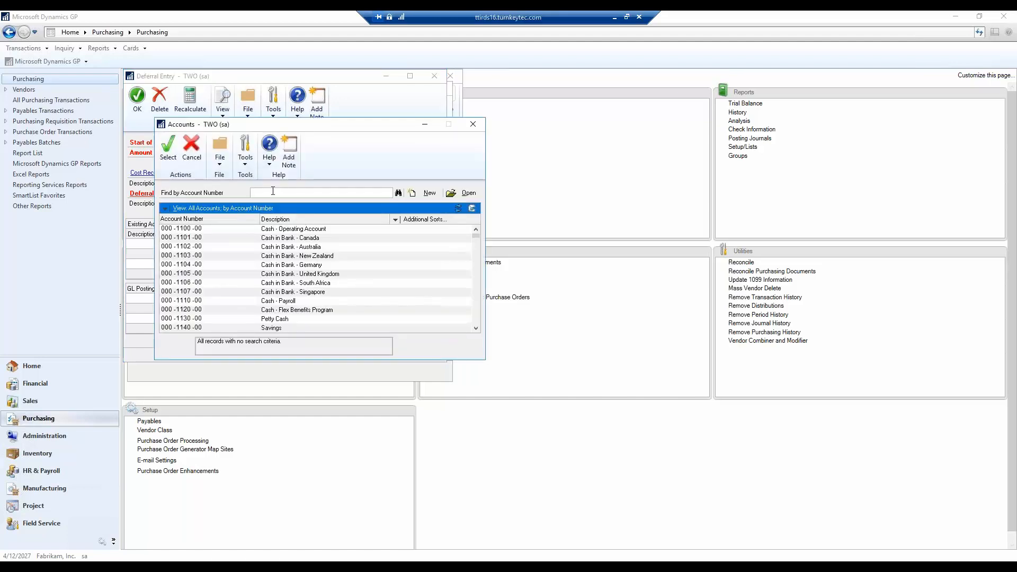
text(rent)
key(Return)
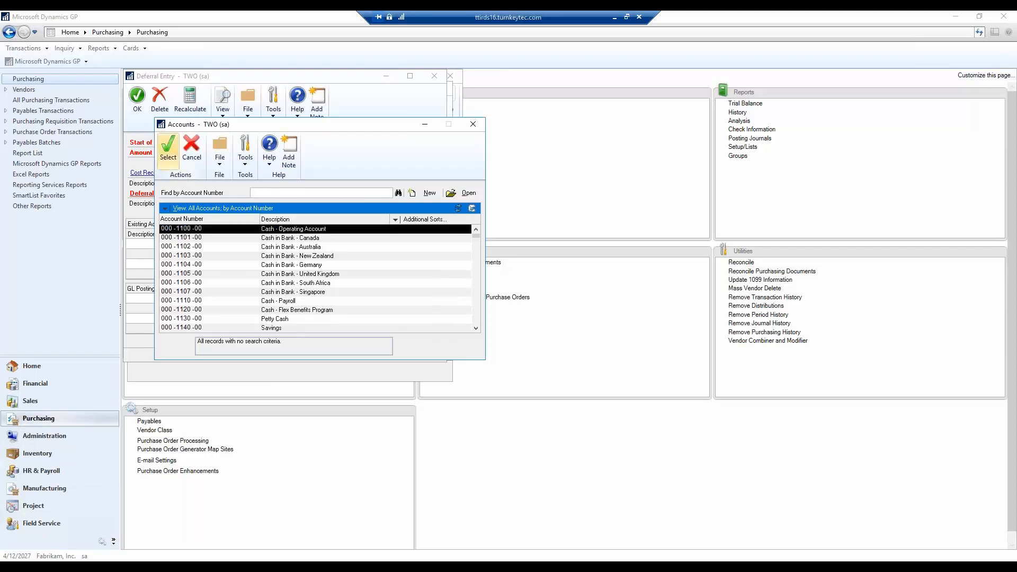
click(271, 219)
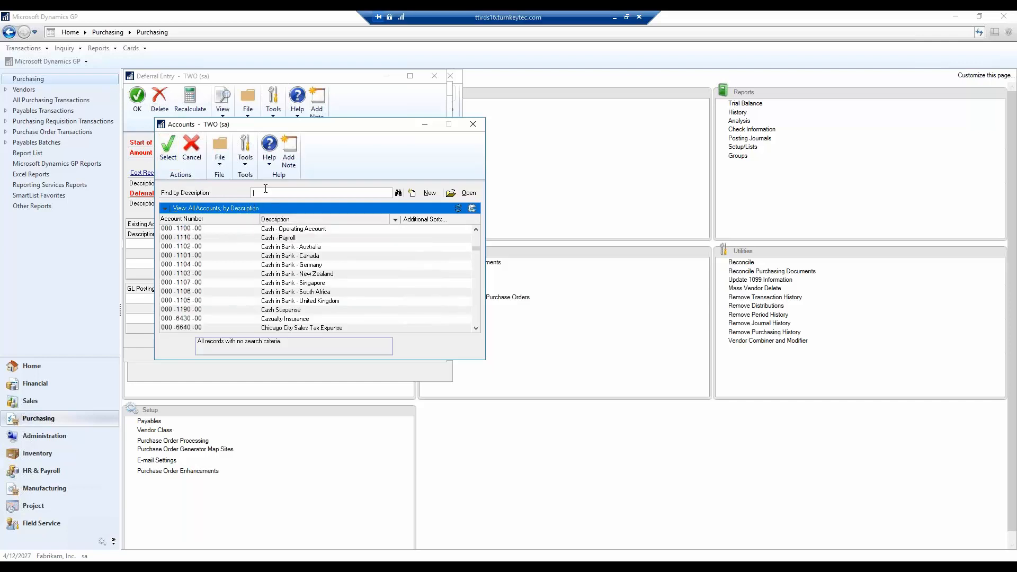
text(ren)
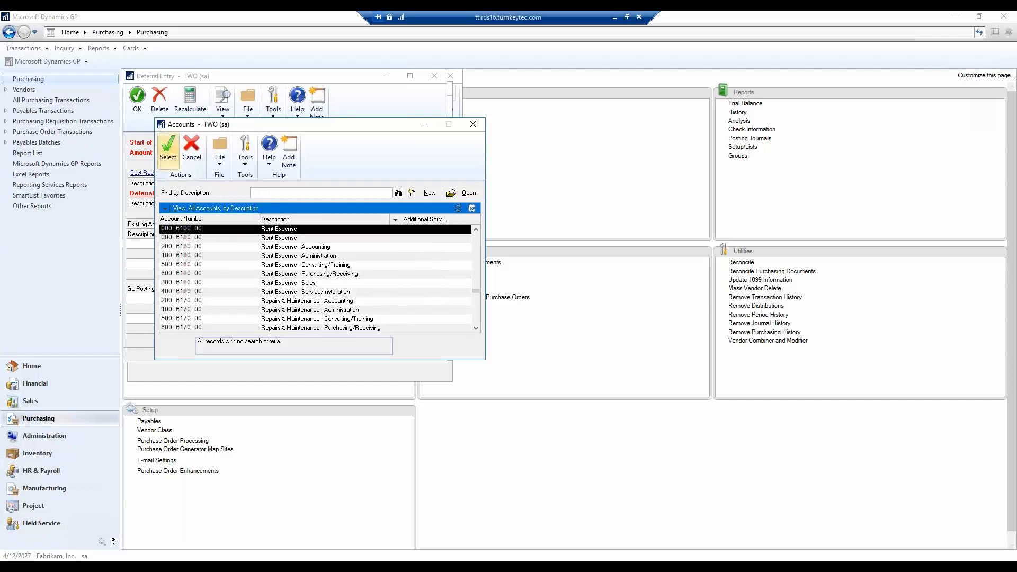
double_click(269, 228)
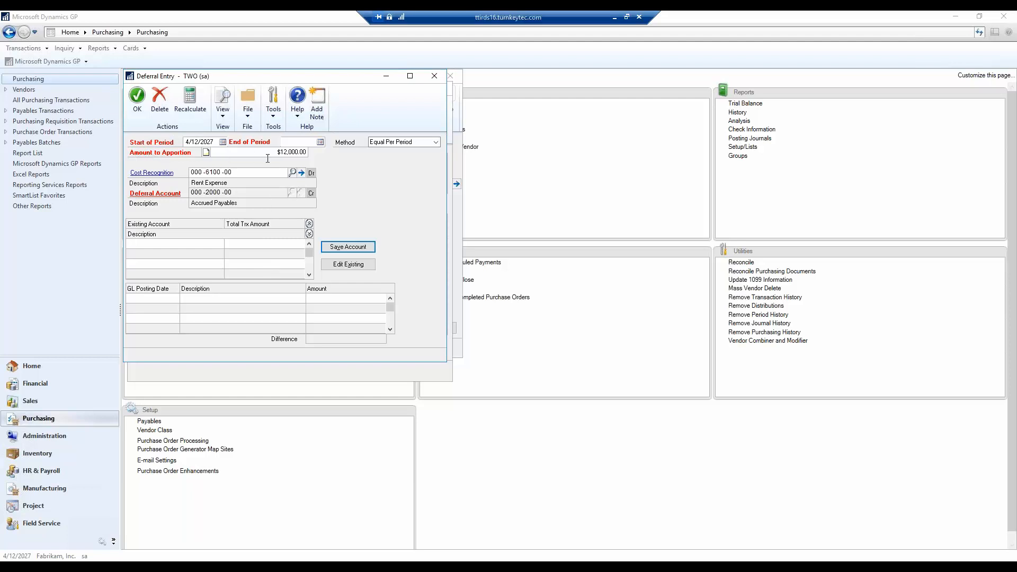
Set the deferral period to start on 1/1/2027 and end on 12/31/2027
click(223, 142)
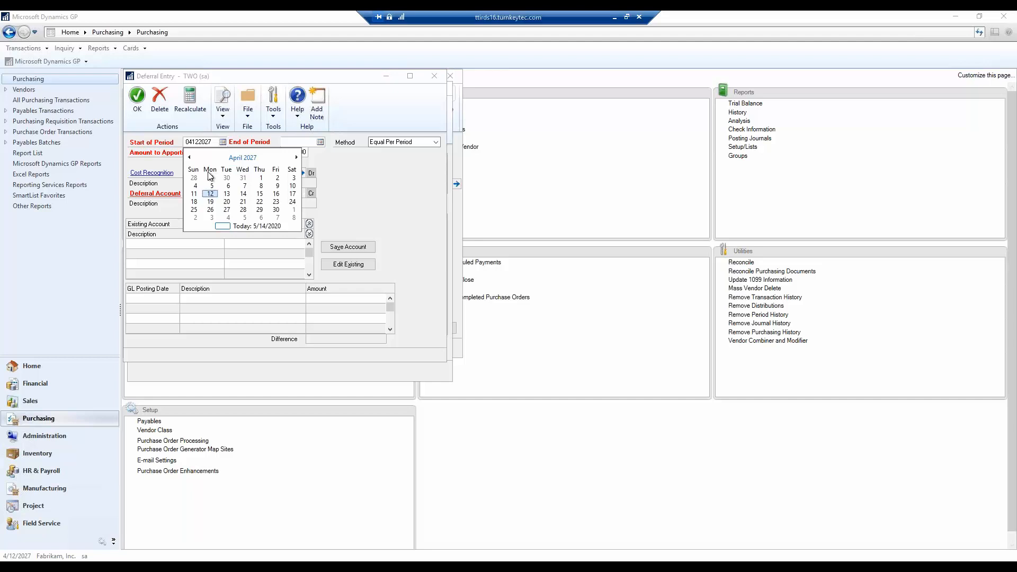
click(219, 142)
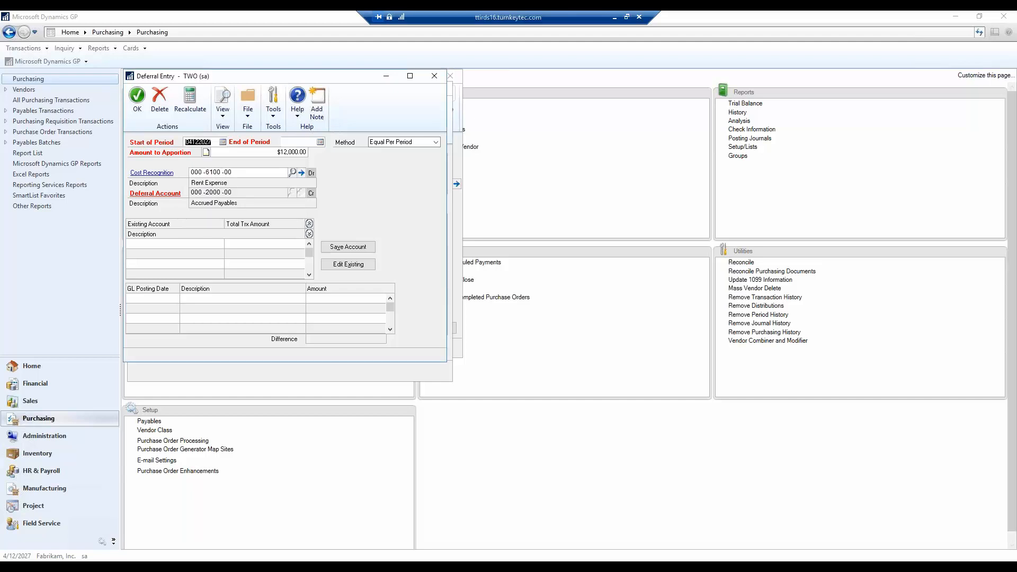
text(01012027)
key(Tab)
text(12312027)
key(Tab)
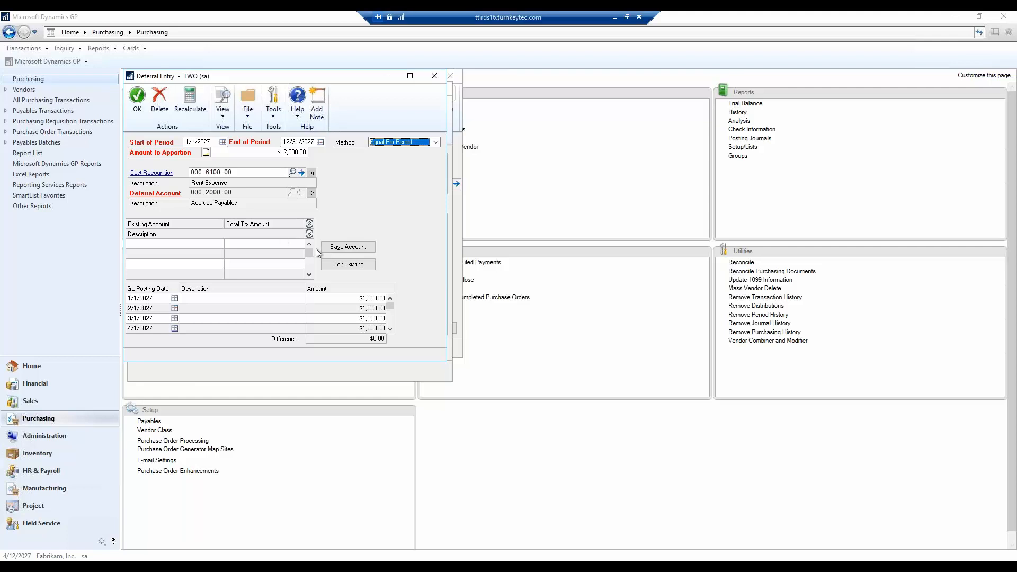
Examine the monthly GL posting dates and amounts in the deferral schedule through December
click(391, 330)
click(391, 330)
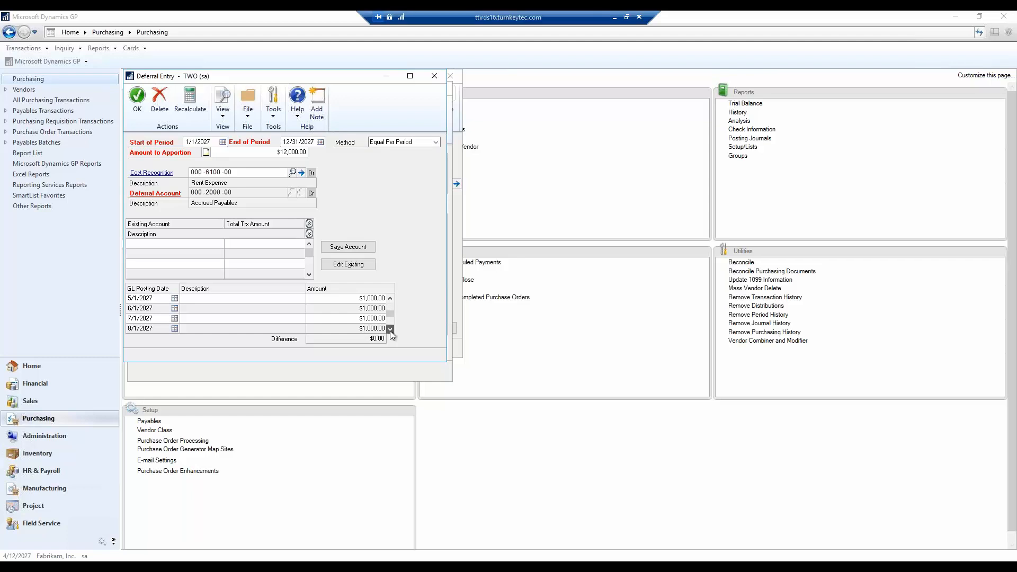
click(390, 330)
click(391, 330)
click(390, 329)
click(391, 330)
click(360, 298)
click(354, 308)
click(345, 319)
Try the Days In Period calculation method, check the resulting monthly amounts, and switch back to Equal Per Period
click(434, 143)
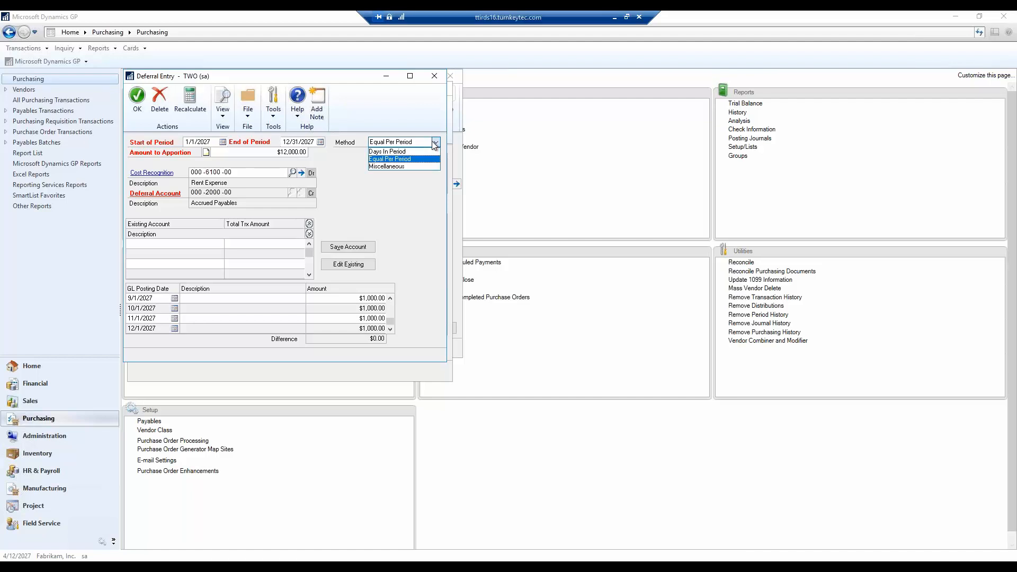
click(387, 152)
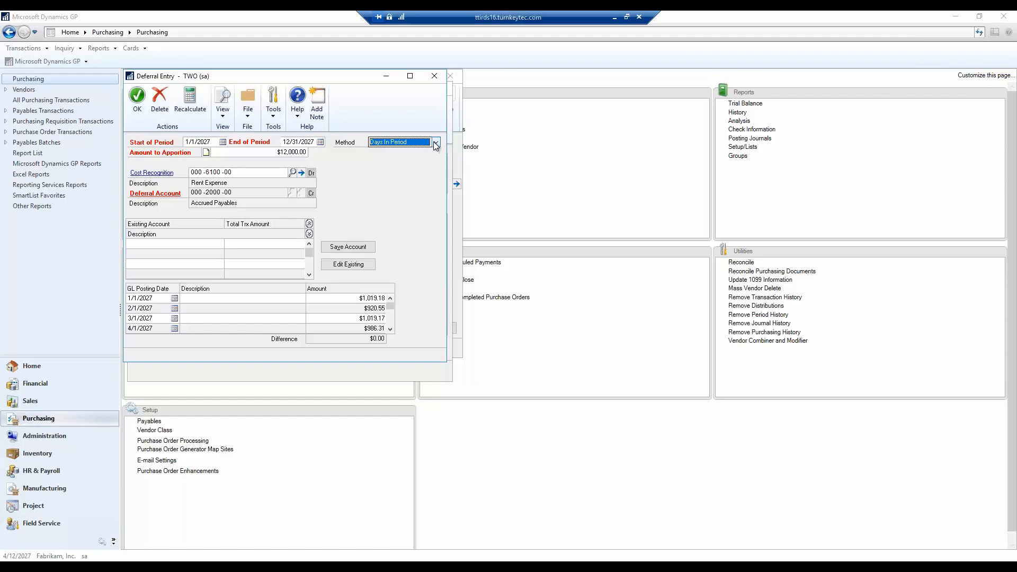
click(353, 298)
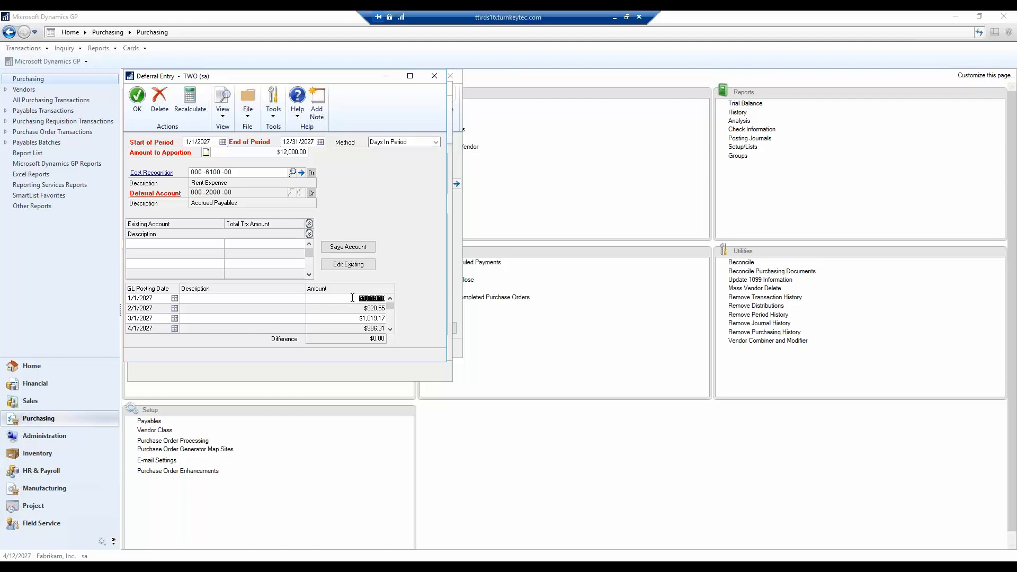
click(338, 317)
click(437, 142)
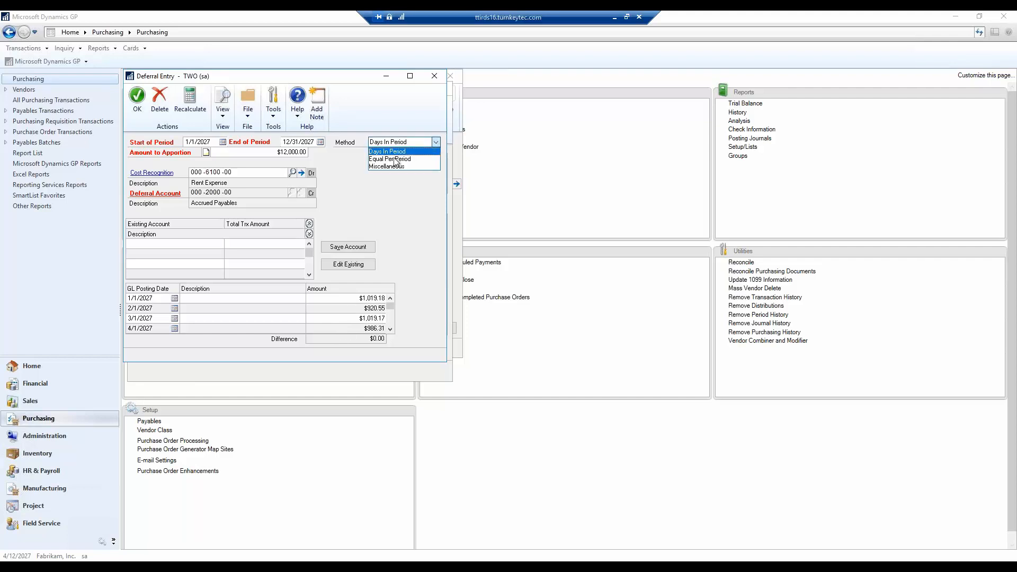
click(395, 159)
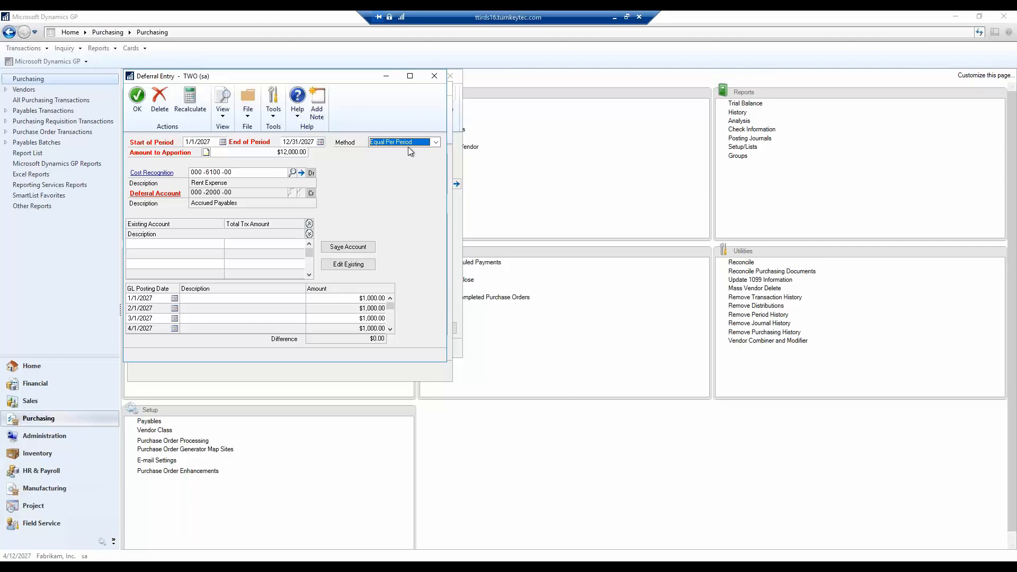
Save the deferral entry and close the voucher's distribution window with its lines collapsed
click(137, 106)
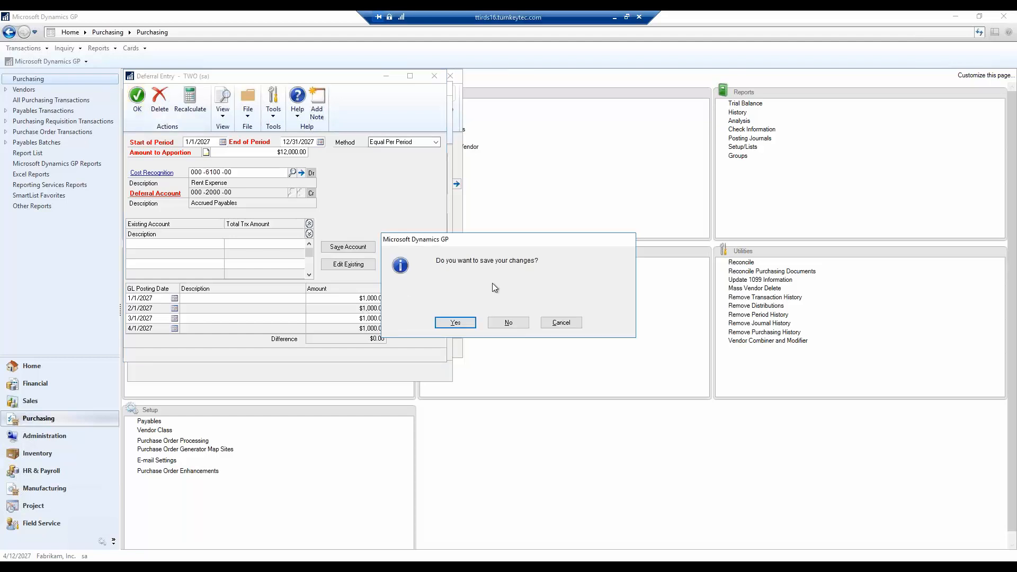
click(456, 329)
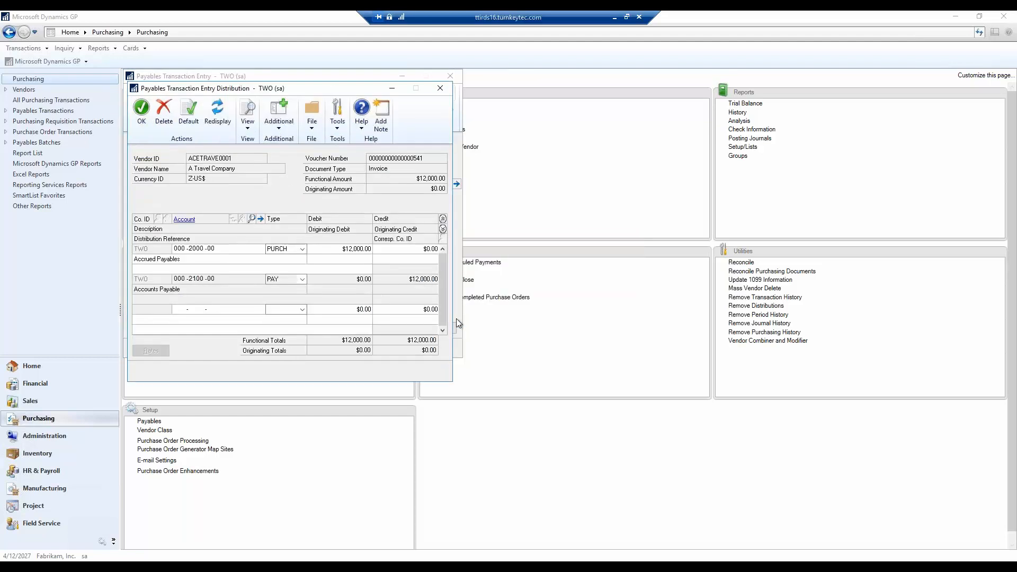
click(443, 229)
click(137, 114)
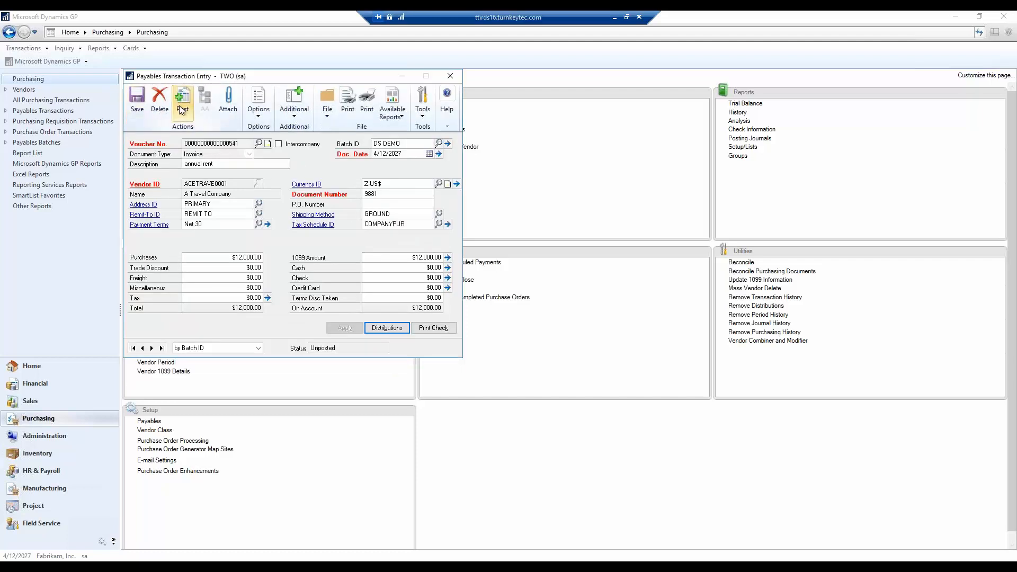
Save the annual rent payables transaction, continuing past the existing purchase order notice, and close the entry window
click(138, 103)
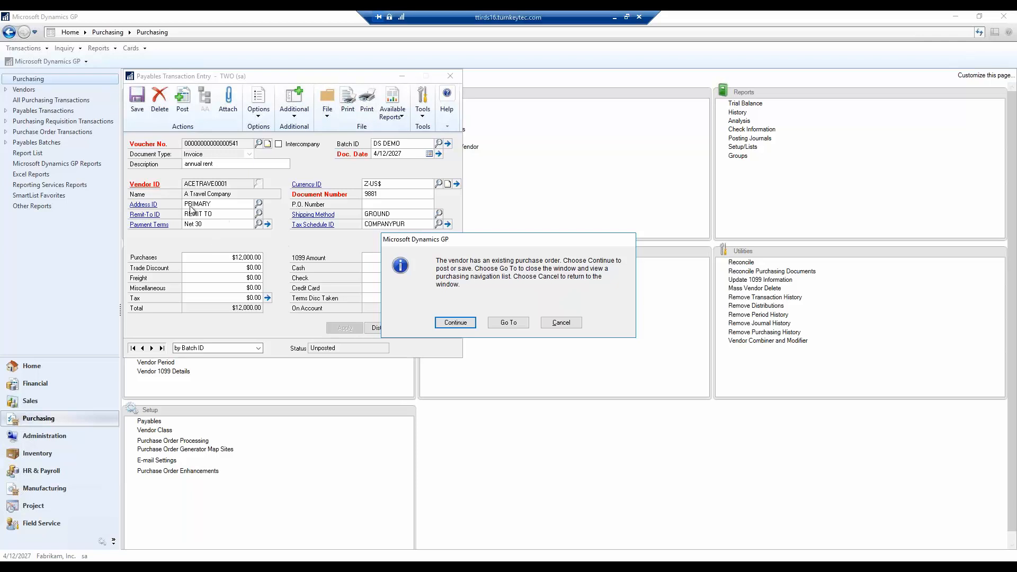
click(455, 322)
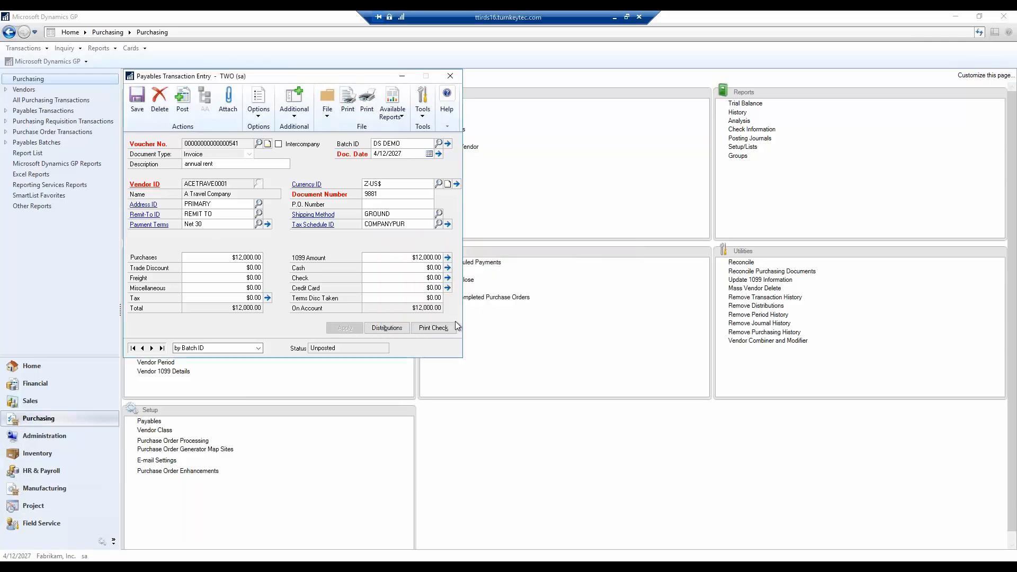
click(450, 77)
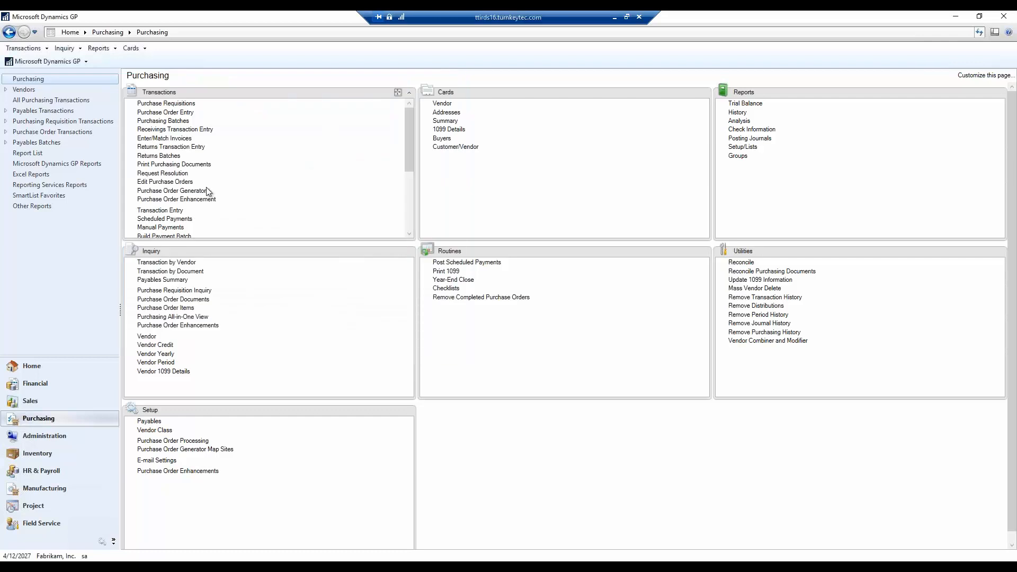
Open purchasing Batches, select the DS DEMO payables batch and post it
click(409, 223)
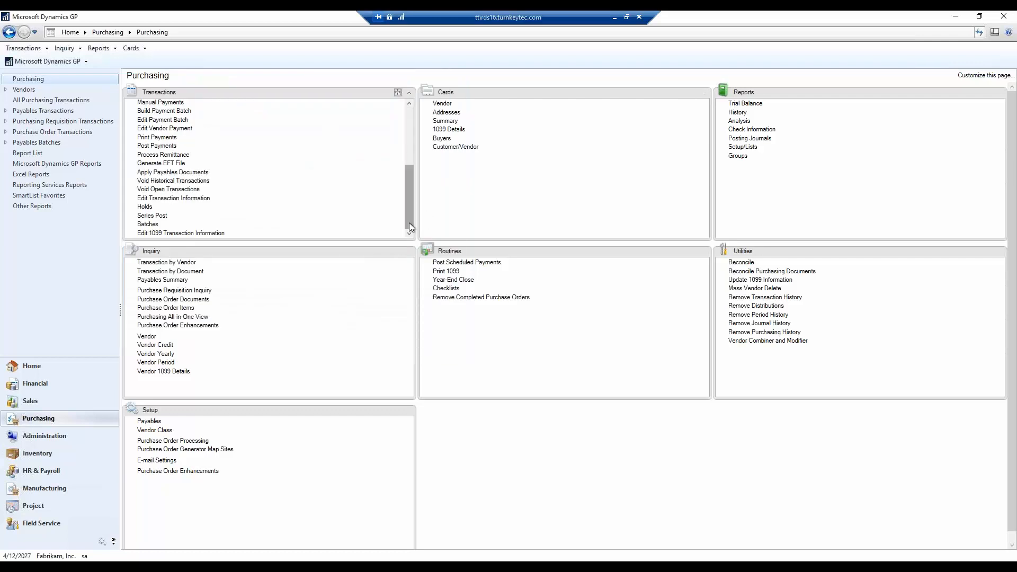
click(145, 225)
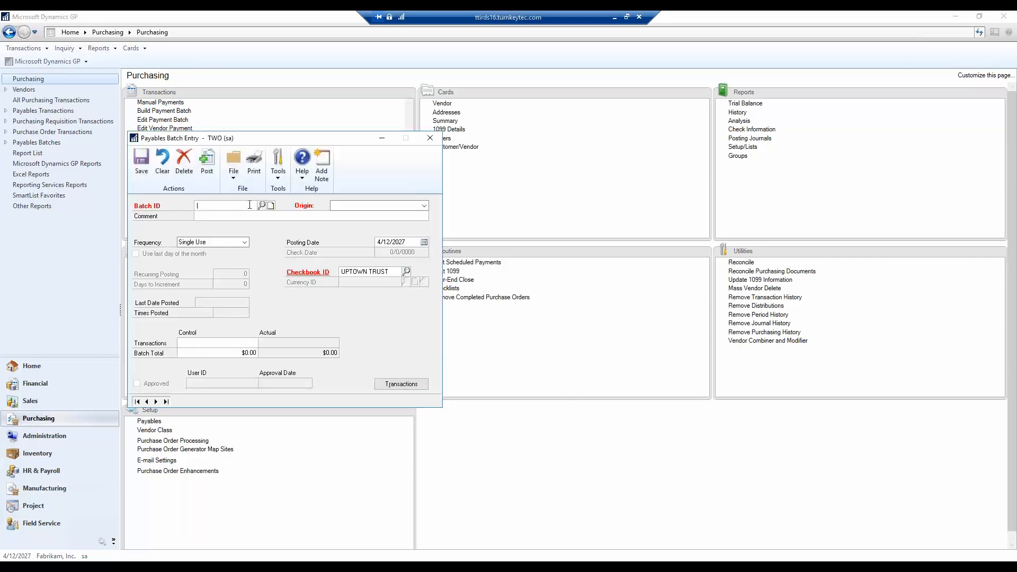
click(260, 205)
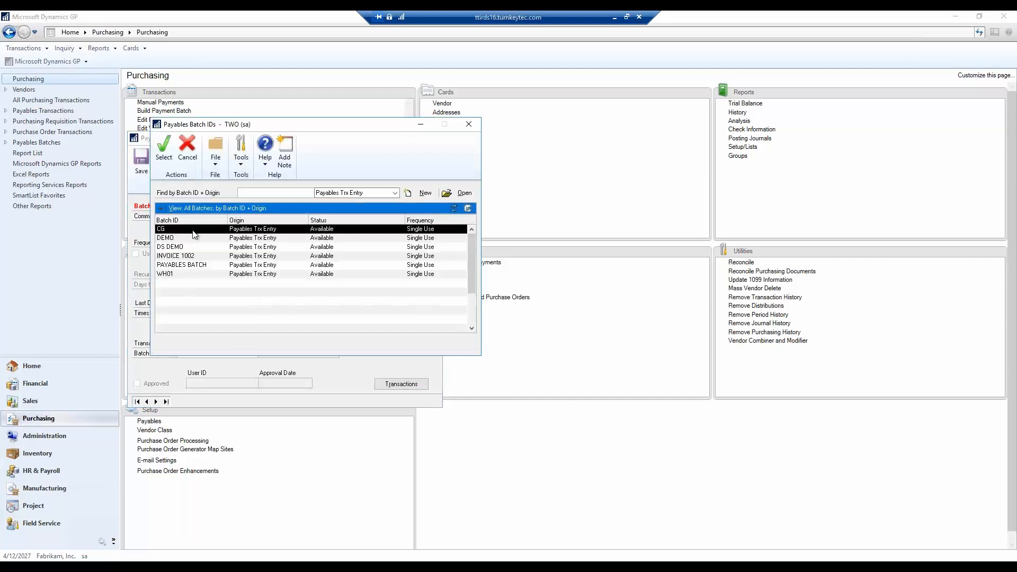
double_click(186, 248)
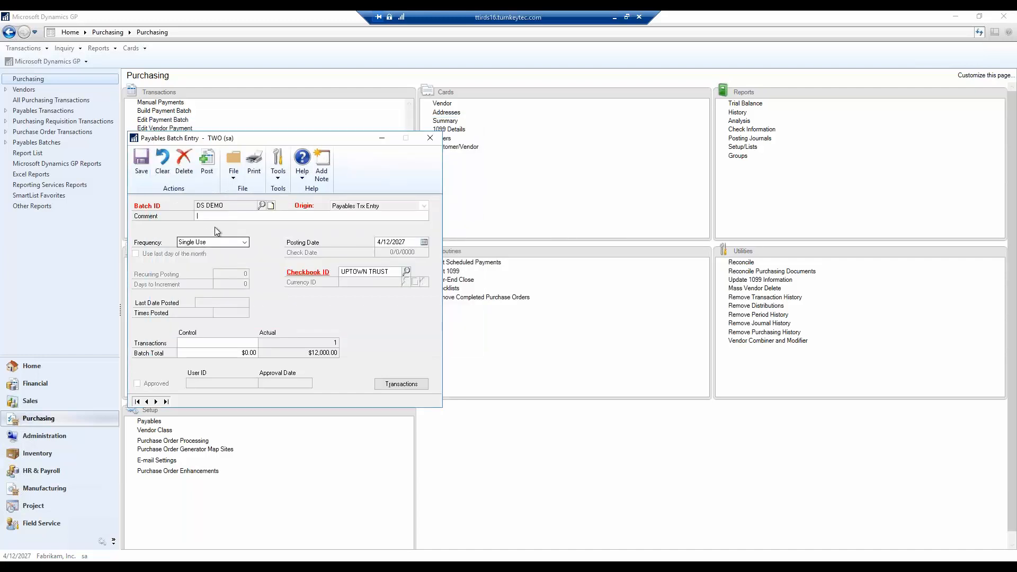
click(207, 164)
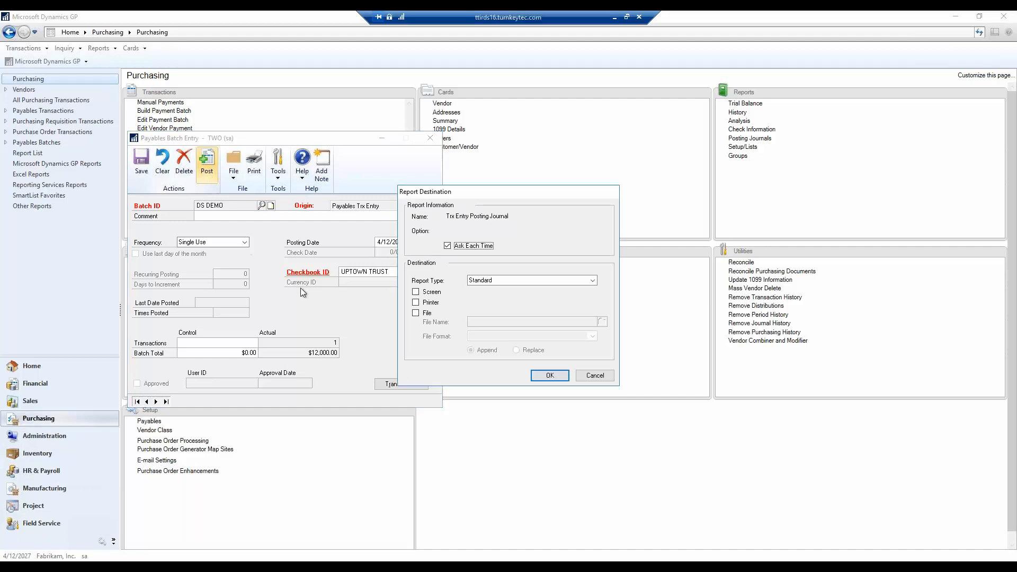
Output the Trx Entry Posting Journal and the General Posting Journal to the screen, cancelling the Trx Distribution Summary and other reports between them
click(416, 292)
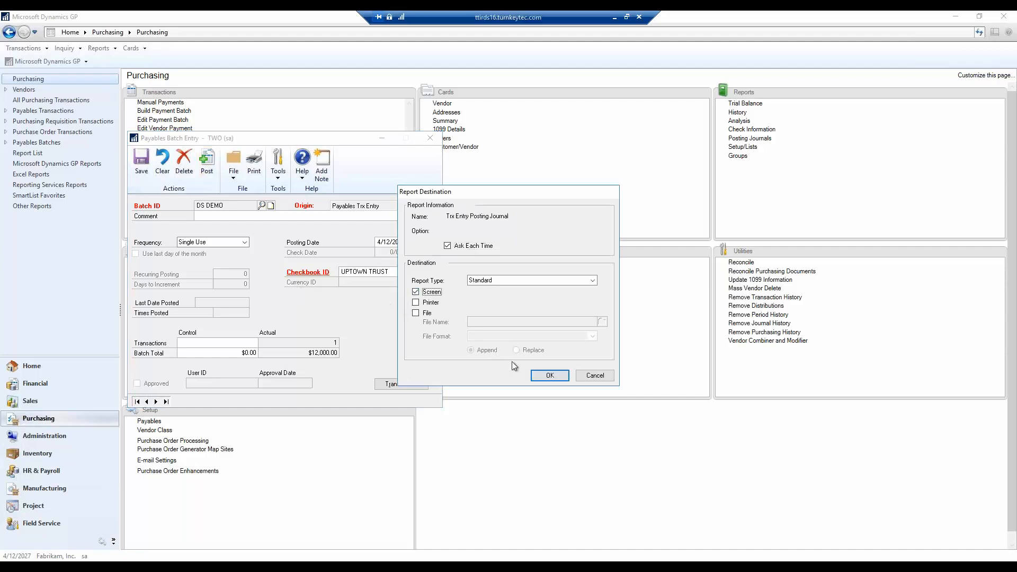
click(550, 376)
click(592, 376)
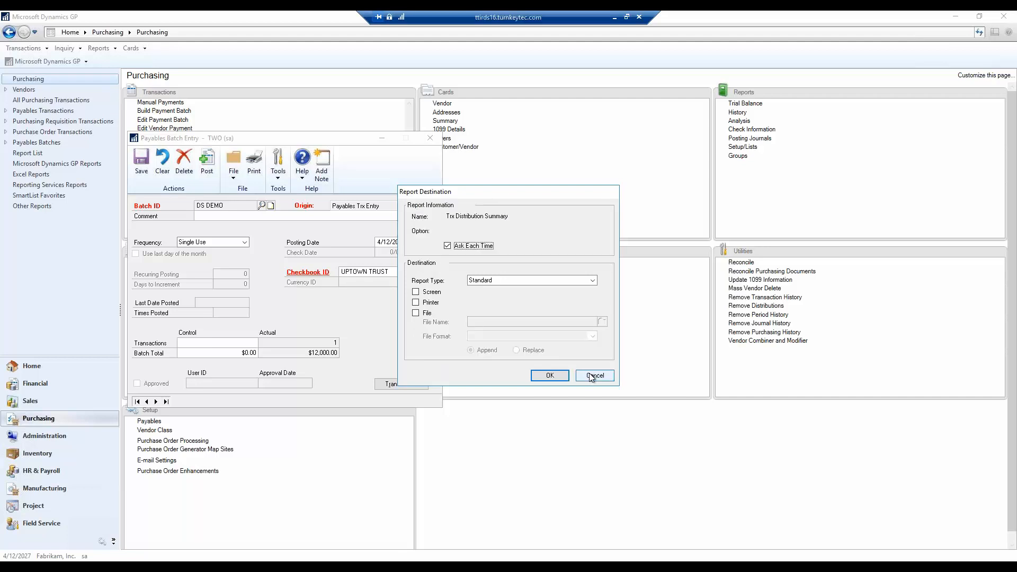
click(591, 377)
click(591, 377)
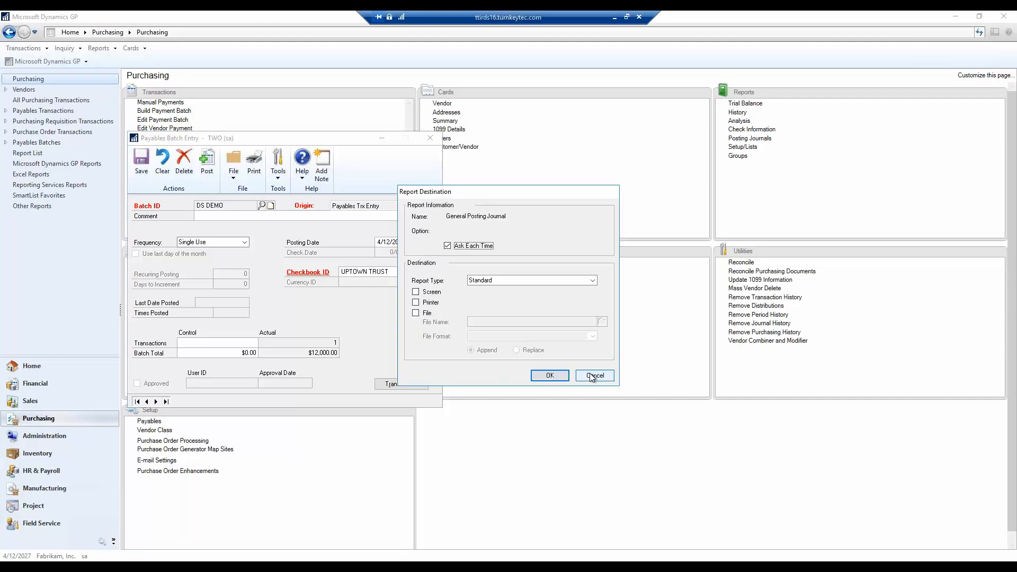
click(416, 292)
click(549, 376)
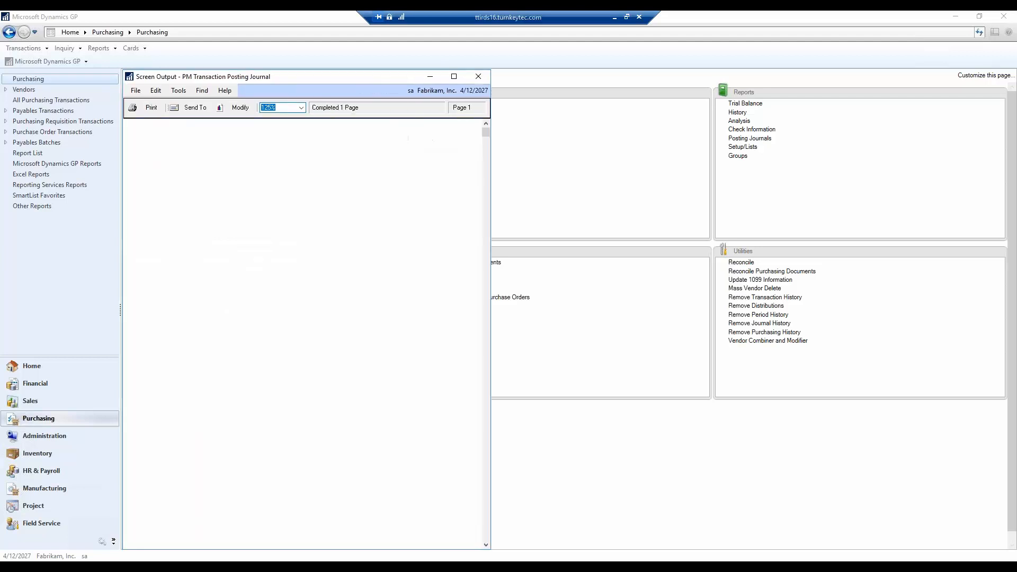
Examine the invoice and general ledger distributions in the maximized payables transaction posting journal, and close that report
click(454, 76)
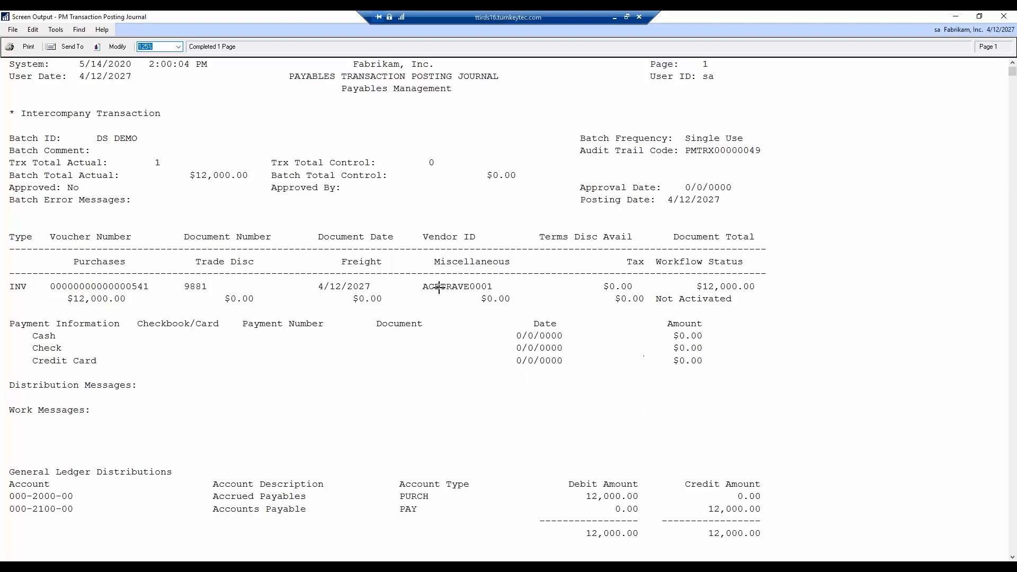
scroll(574, 426, down, 1)
scroll(574, 426, down, 2)
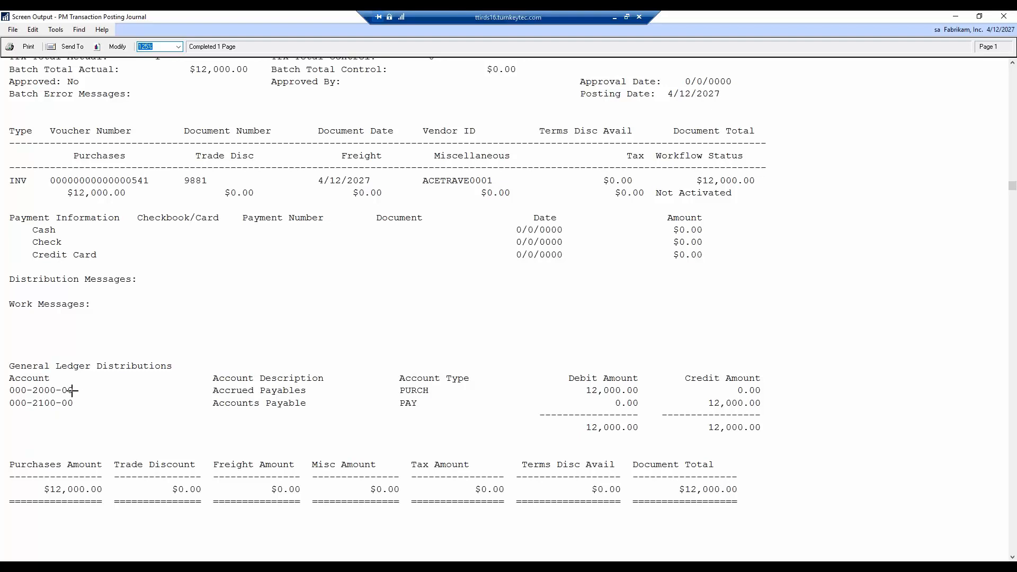
click(1005, 17)
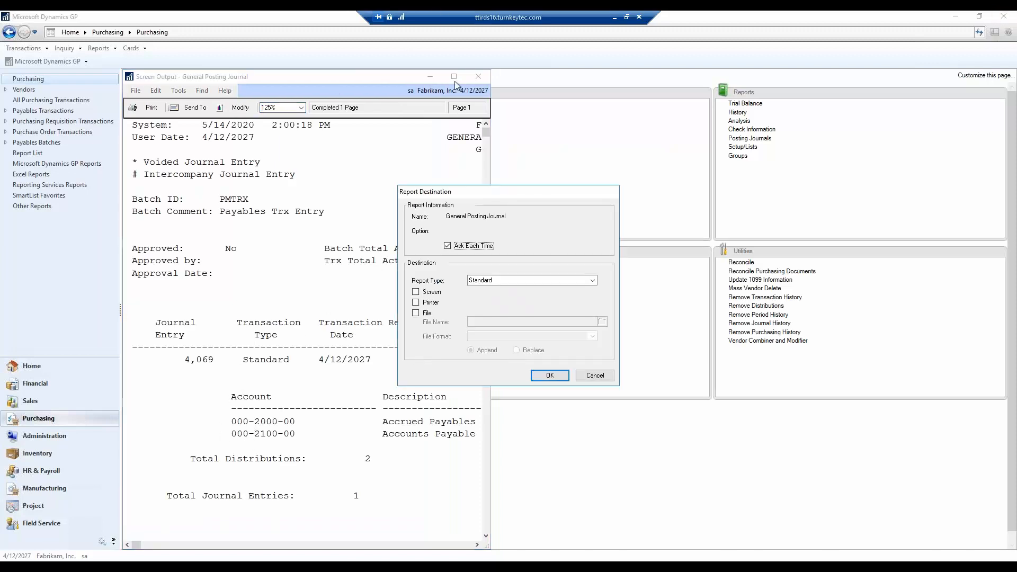
Output the second General Posting Journal to the screen and close the journal for batch PMTRX
click(427, 293)
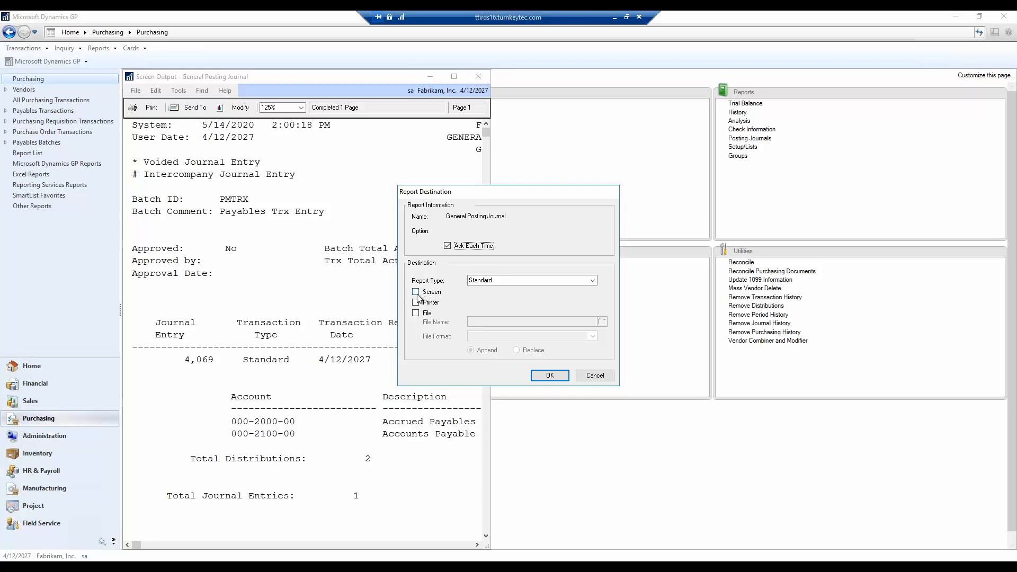
click(541, 374)
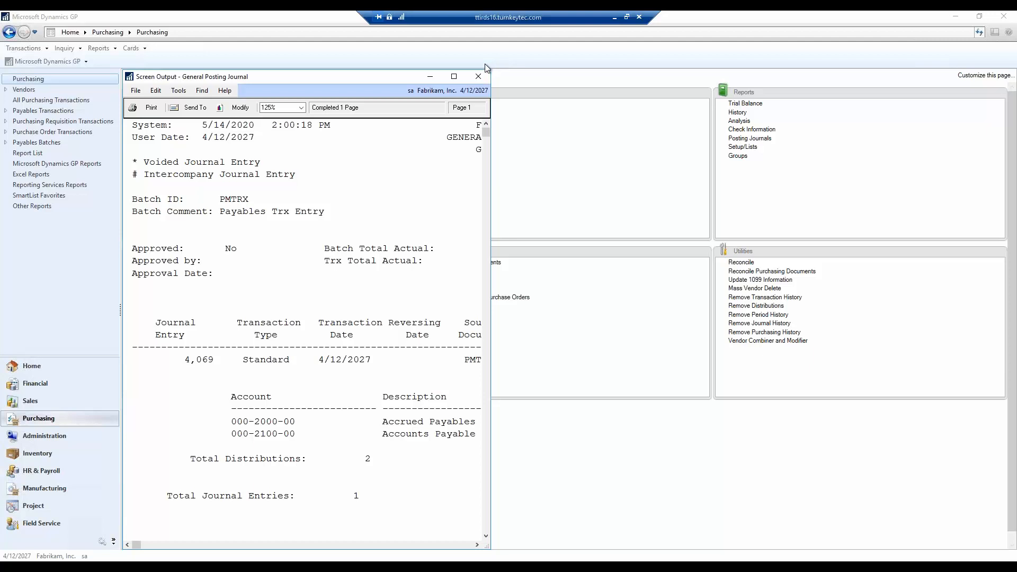
click(479, 77)
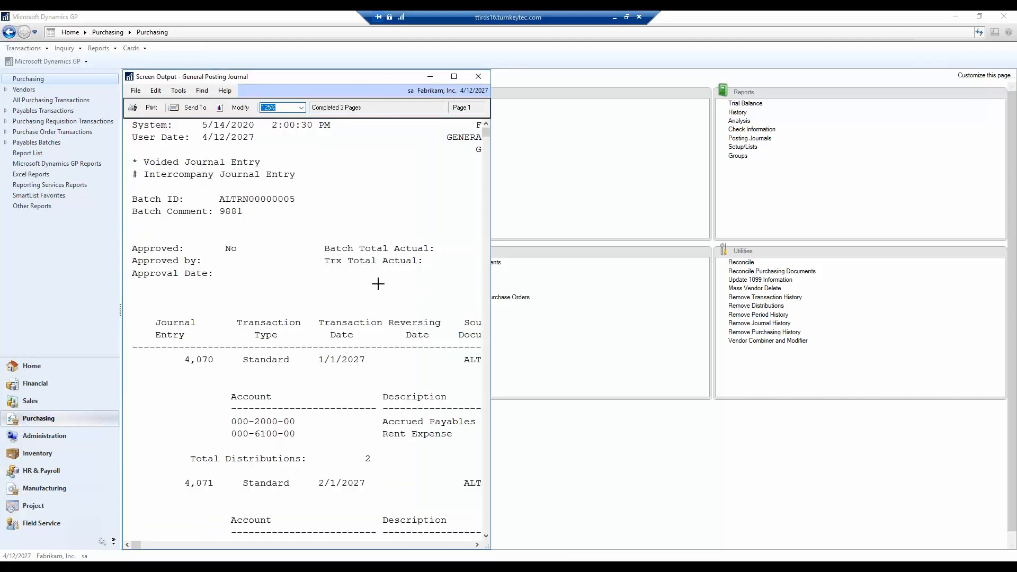
Review the monthly rent expense entries through 12/1/2027 in the deferral's General Posting Journal, and close the report and the payables batch window
click(454, 76)
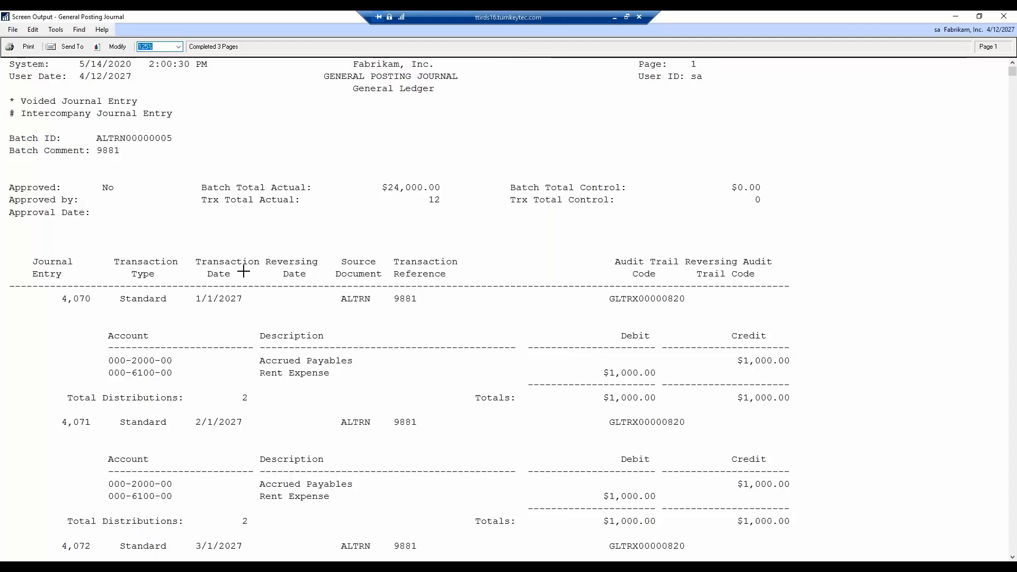
scroll(380, 347, down, 3)
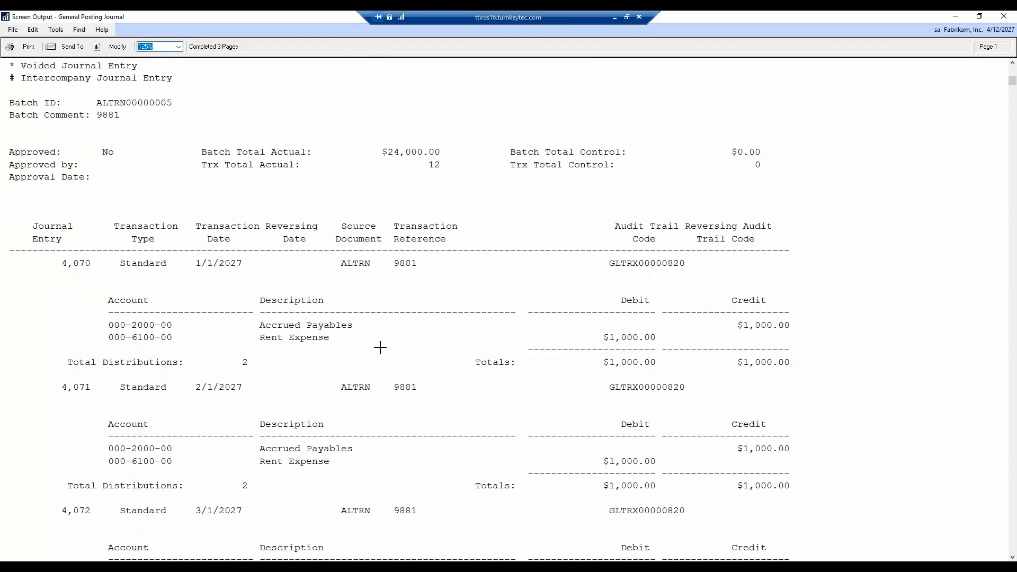
scroll(381, 347, down, 3)
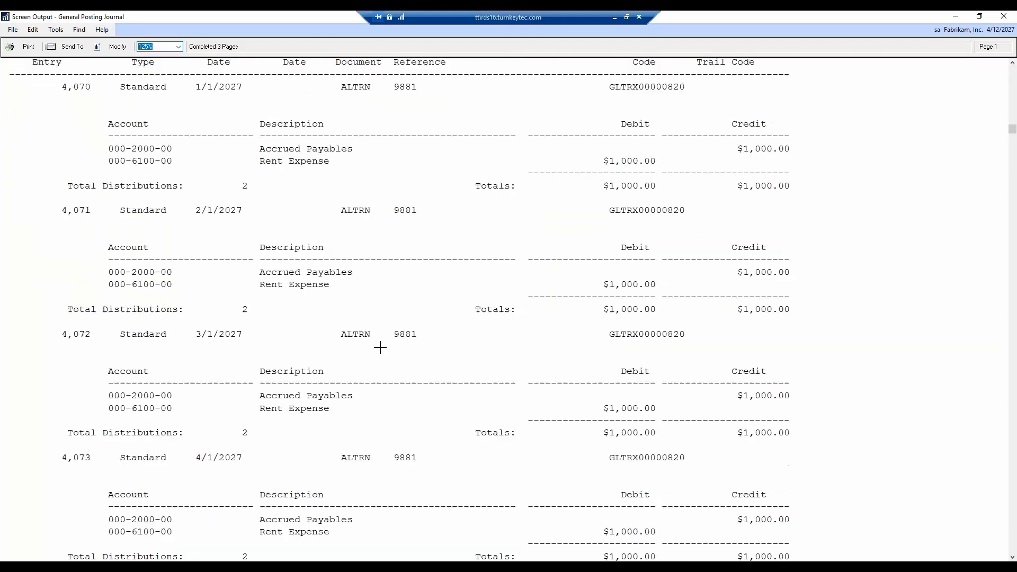
scroll(380, 348, down, 1)
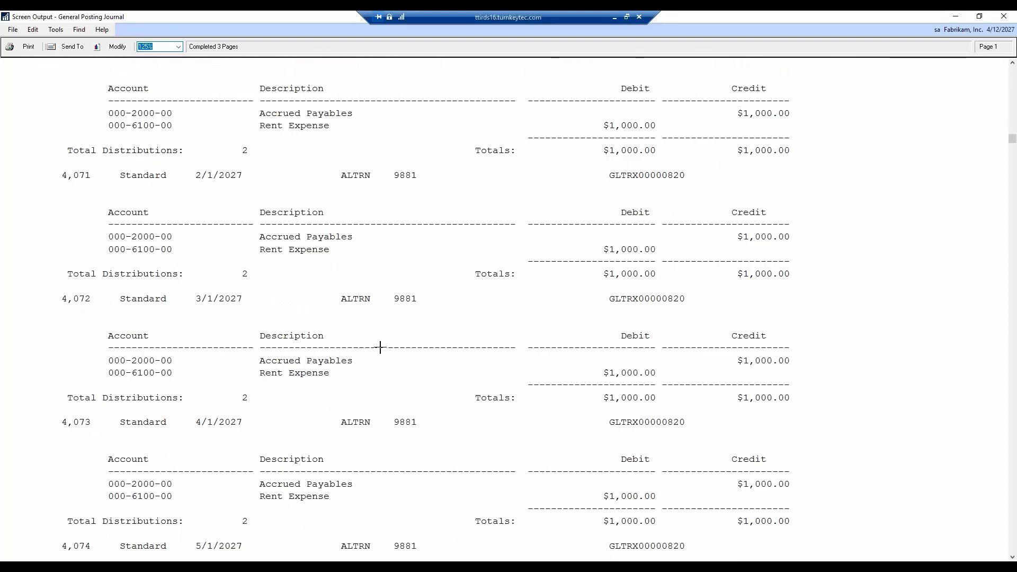
scroll(380, 347, down, 20)
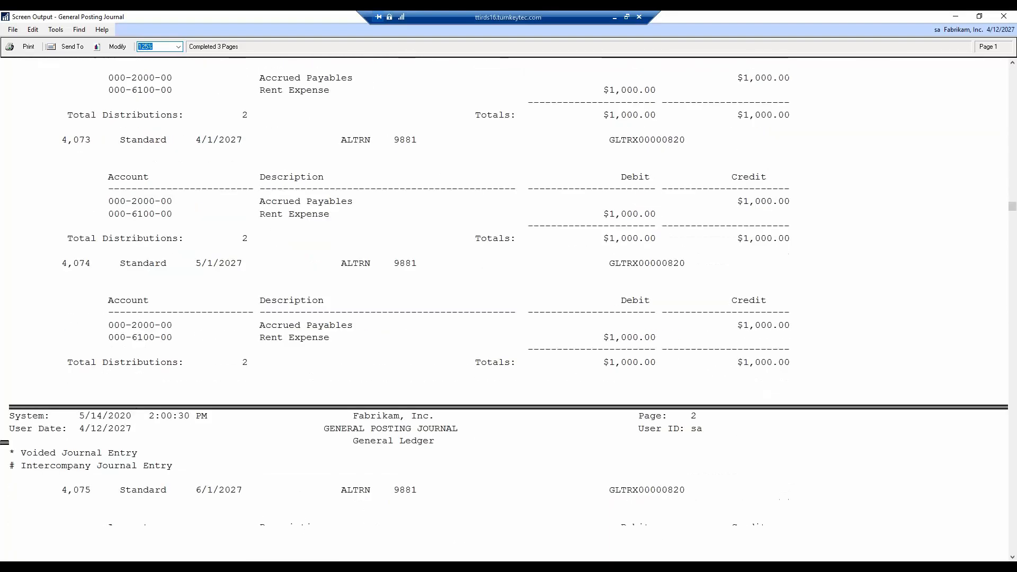
scroll(505, 308, down, 9)
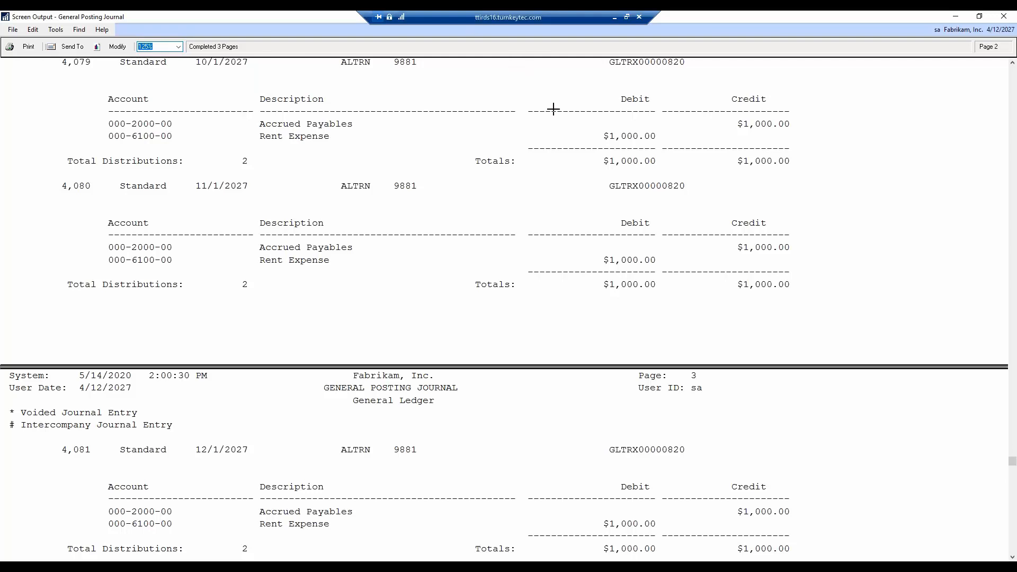
click(1006, 19)
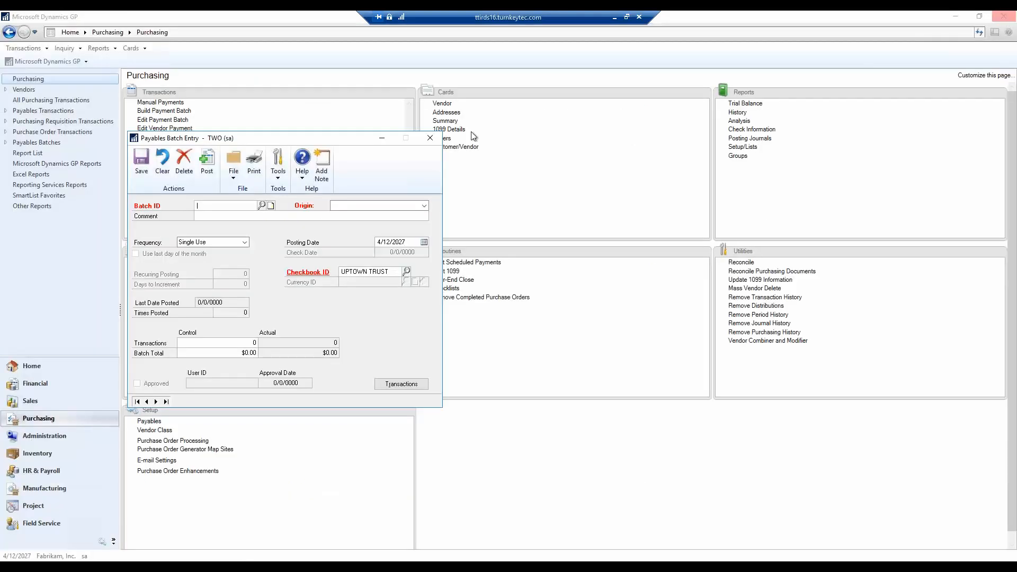
click(430, 138)
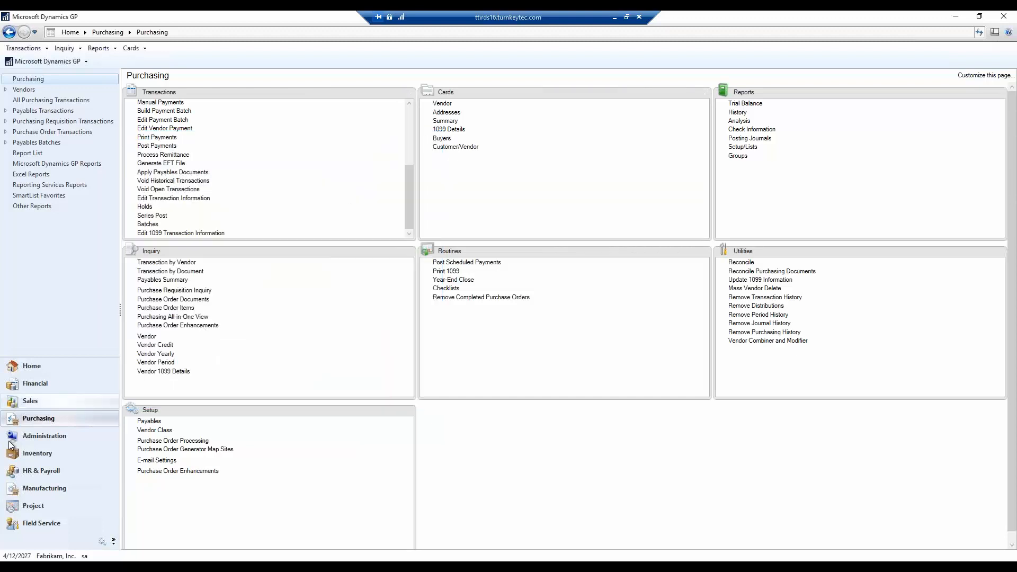
Open receivables Transaction Entry in the Sales area and load the existing 12 month service contract invoice with its sales amount selected
click(30, 405)
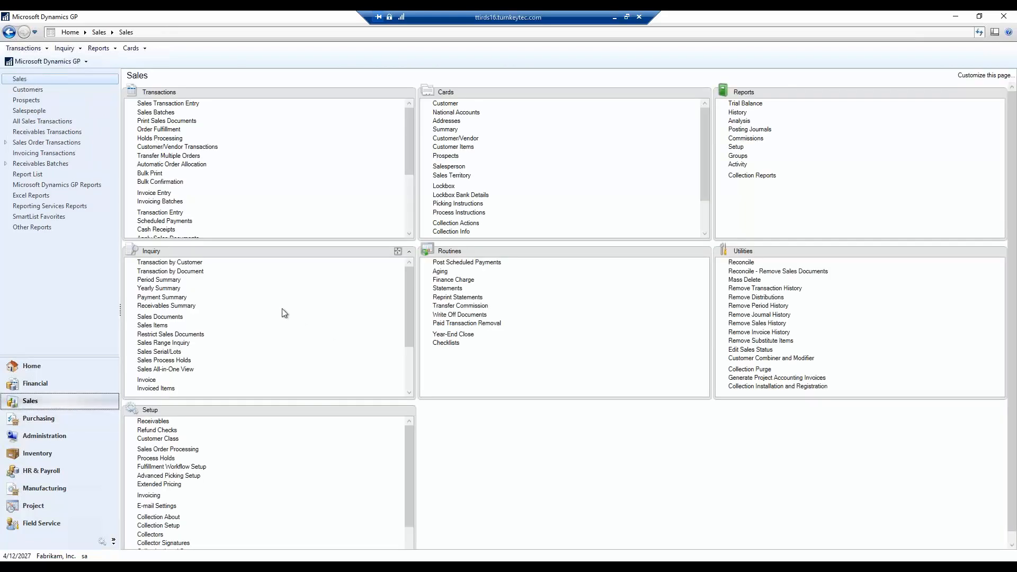
click(165, 213)
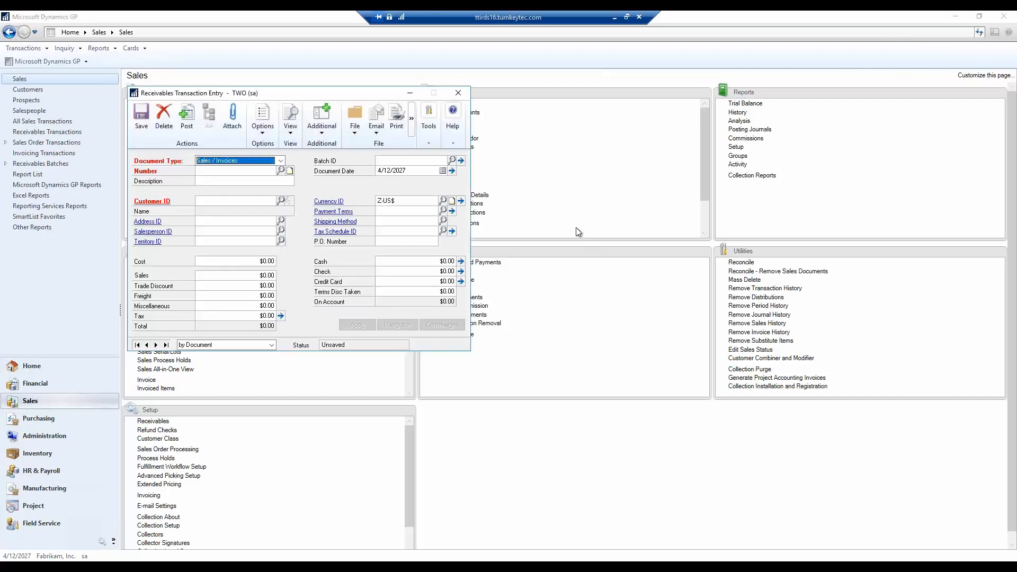
click(280, 170)
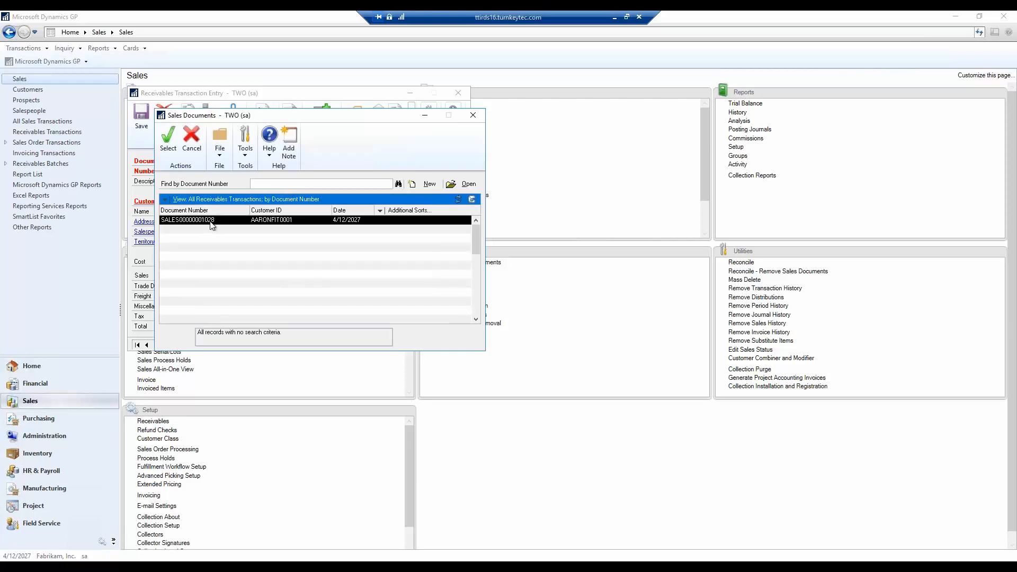
double_click(212, 224)
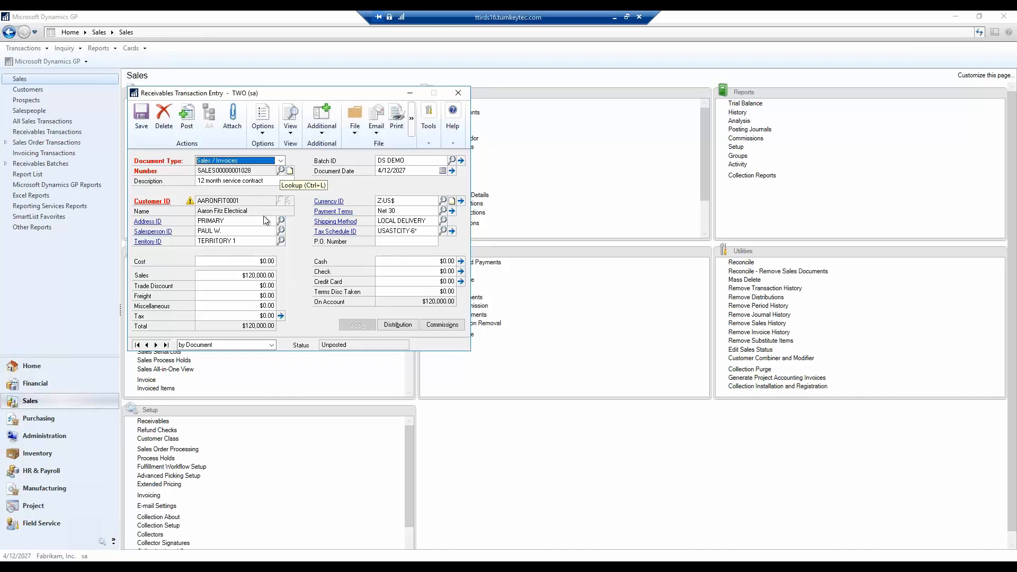
click(237, 275)
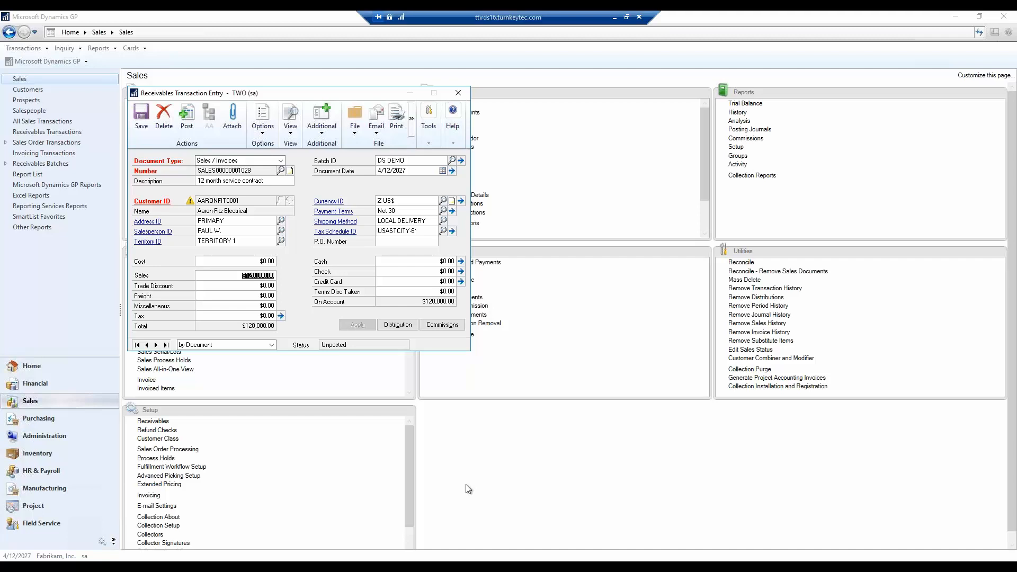
Open the service contract invoice's distributions, collapse the lines and start a deferral for the Deferred Revenue distribution
click(395, 325)
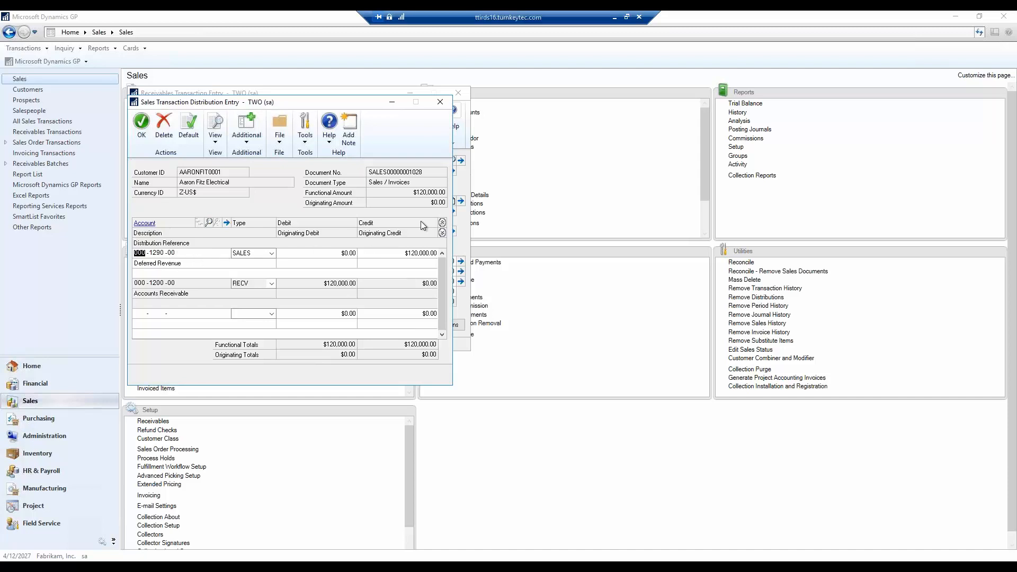
click(442, 223)
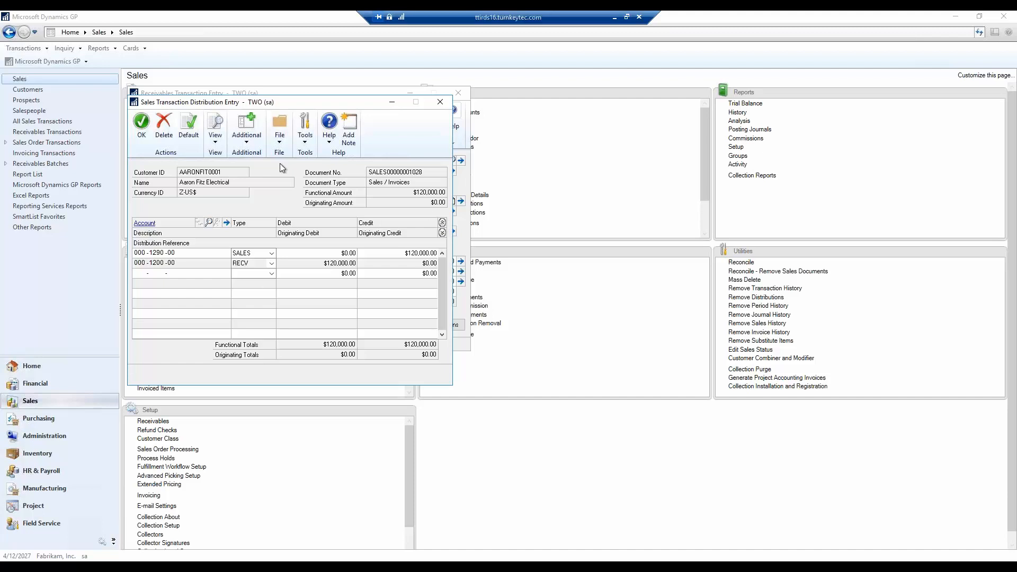
click(245, 137)
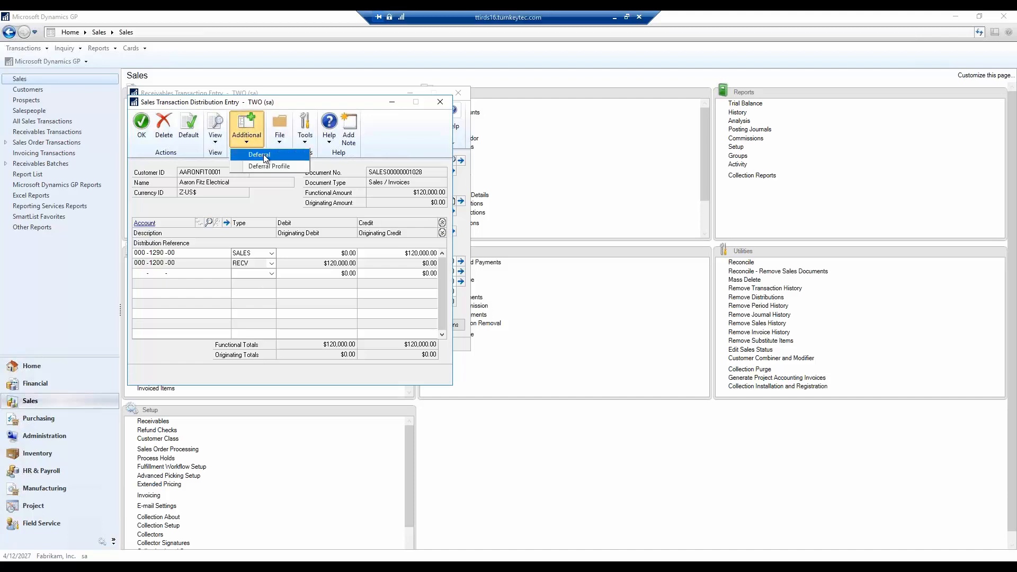
click(251, 157)
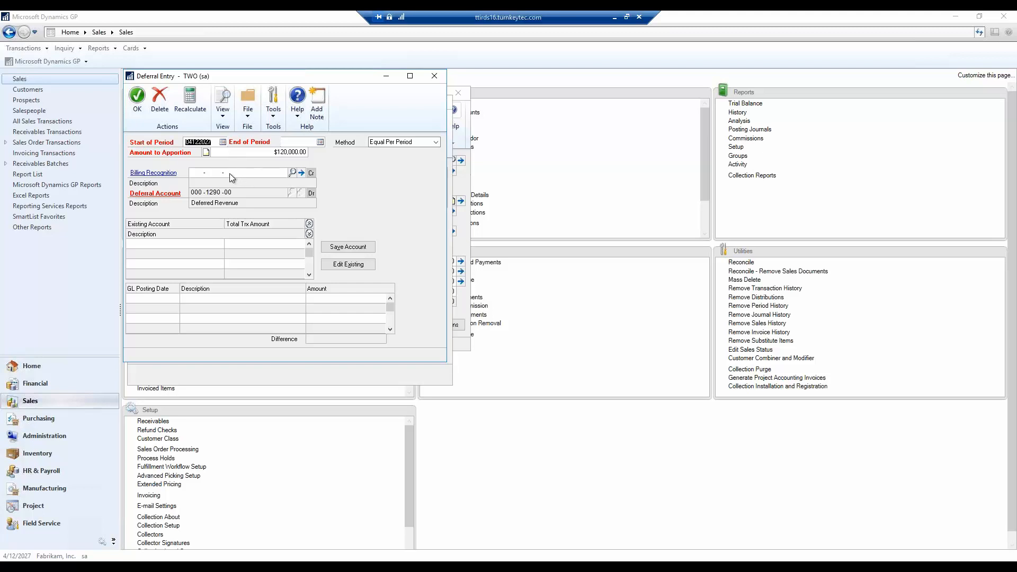
Set the Billing Recognition account to US Sales - Service Plans, searching the account lookup for accounts starting with 000-4
click(192, 171)
click(293, 173)
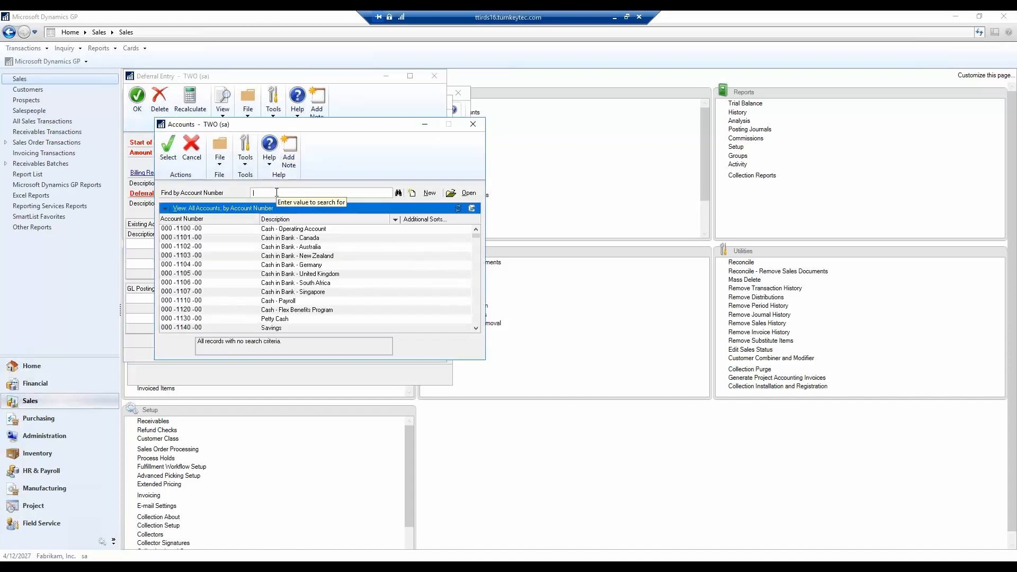
text(service)
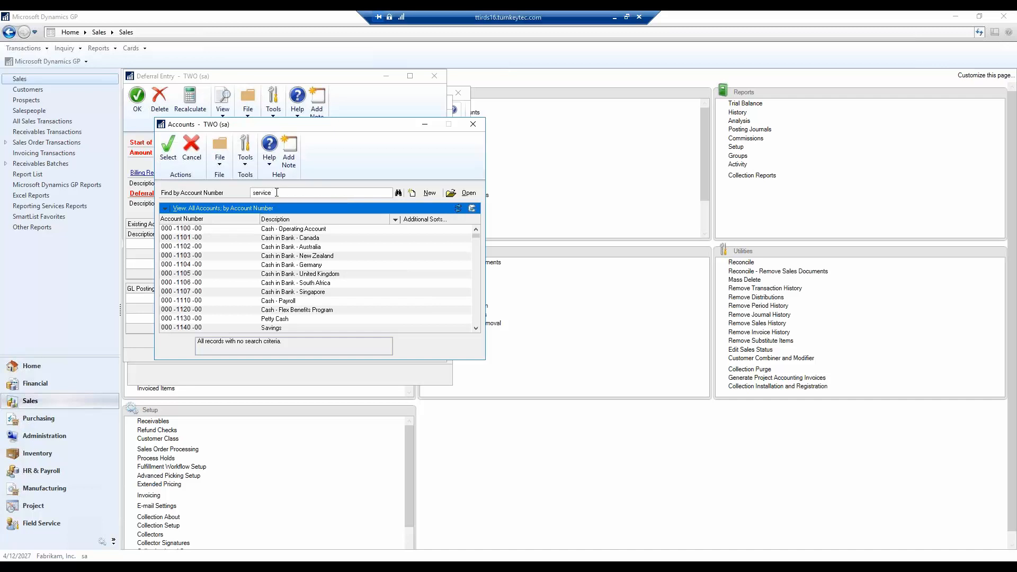
key(Tab)
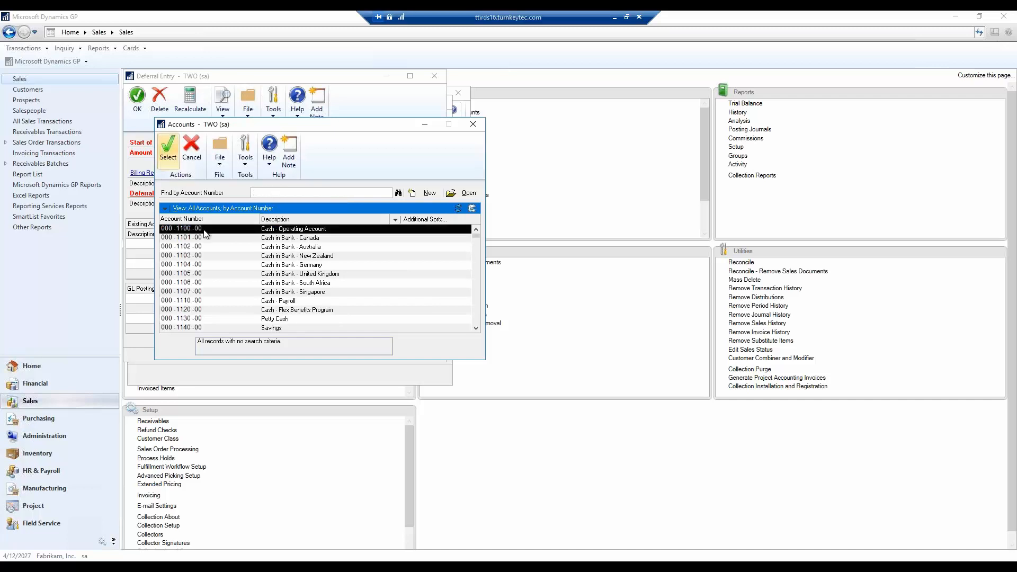
click(259, 192)
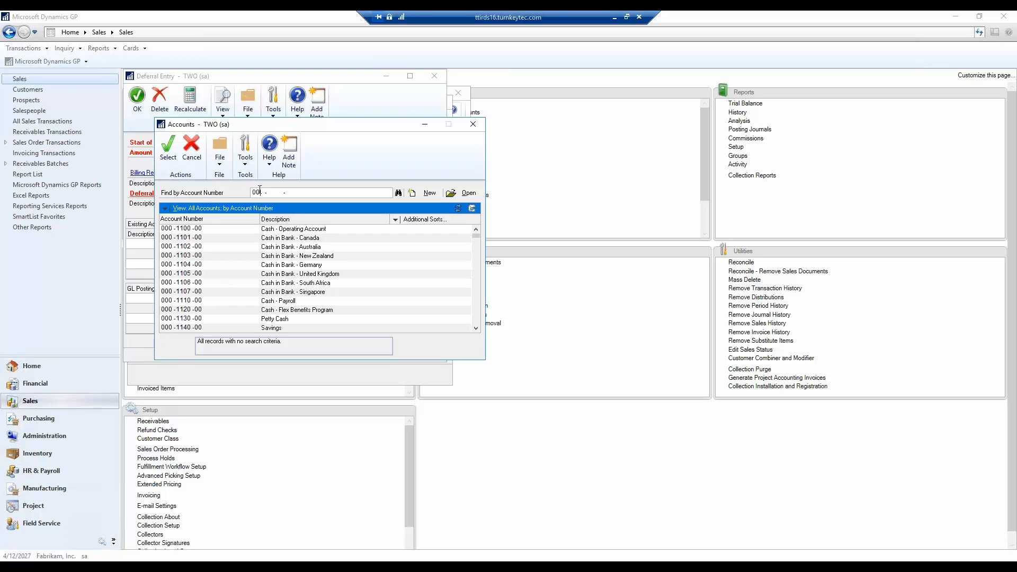
text(000 -4)
key(Tab)
click(476, 317)
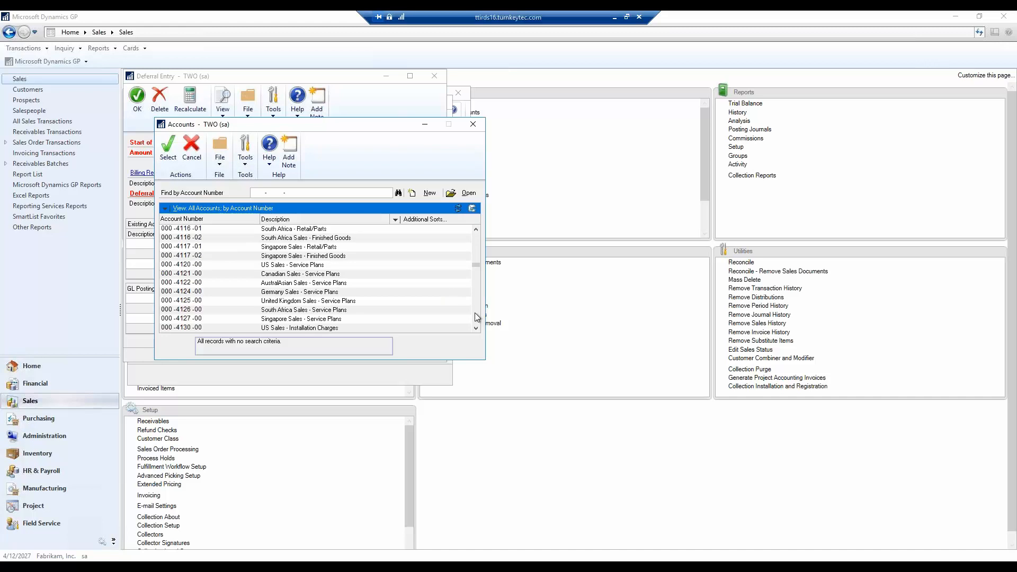
double_click(281, 266)
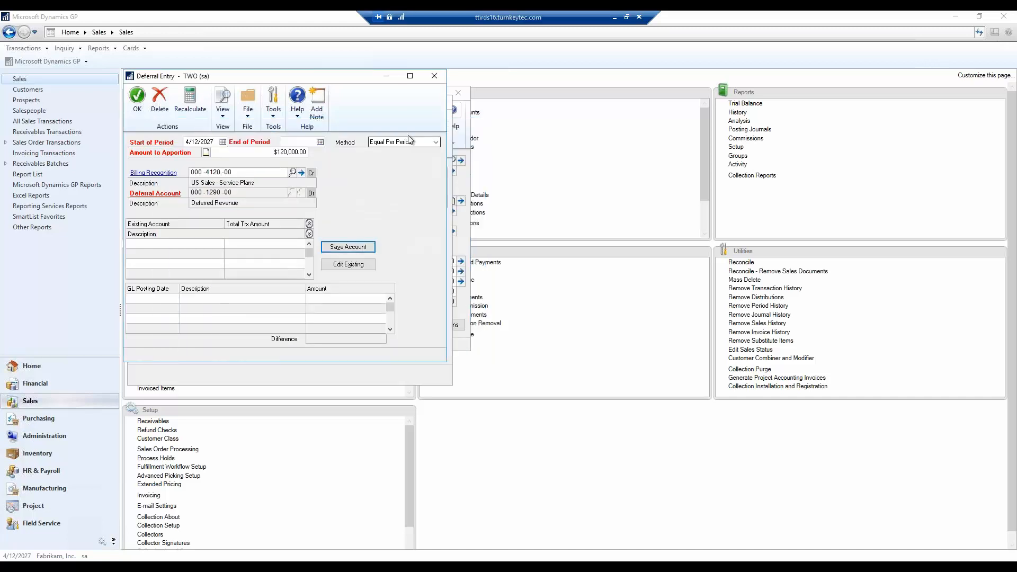
Set the deferral period from 4/1/2027 to 3/31/2028 and generate its Equal Per Period schedule
click(205, 143)
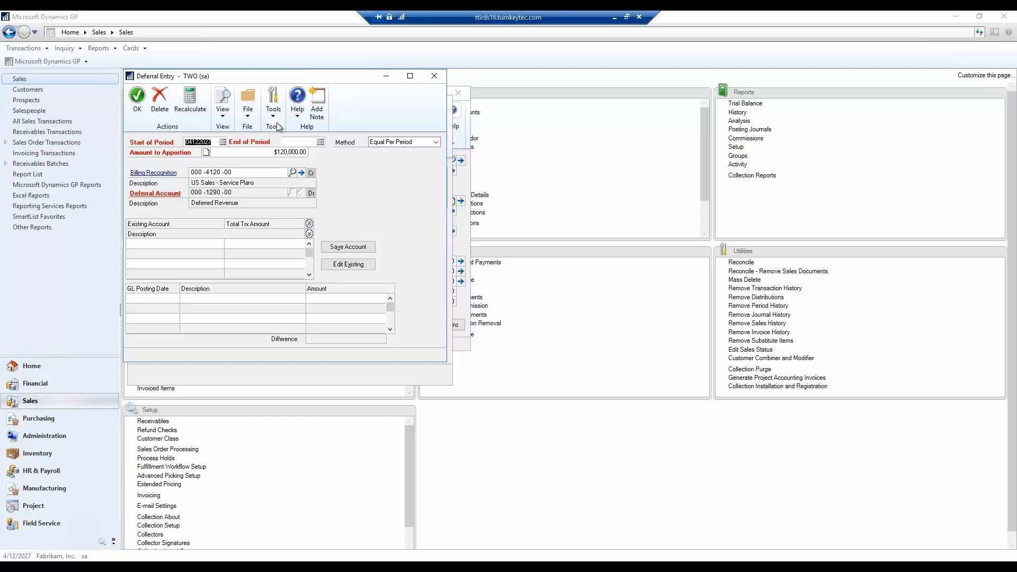
text(04012027)
key(Tab)
text(0331)
key(Tab)
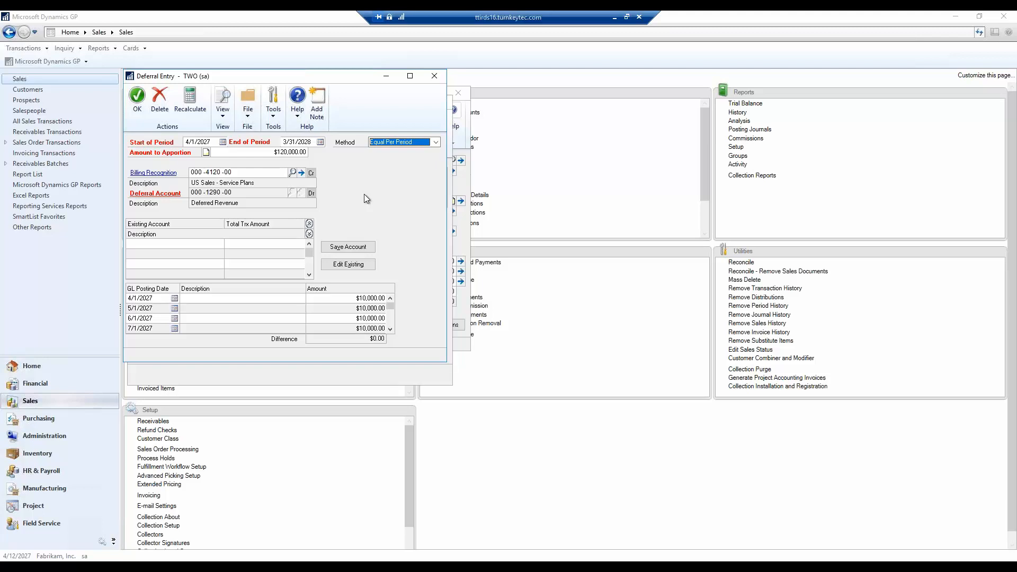
Review and save the deferral schedule, accept the distributions, and save the service contract invoice, closing Receivables Transaction Entry
click(390, 328)
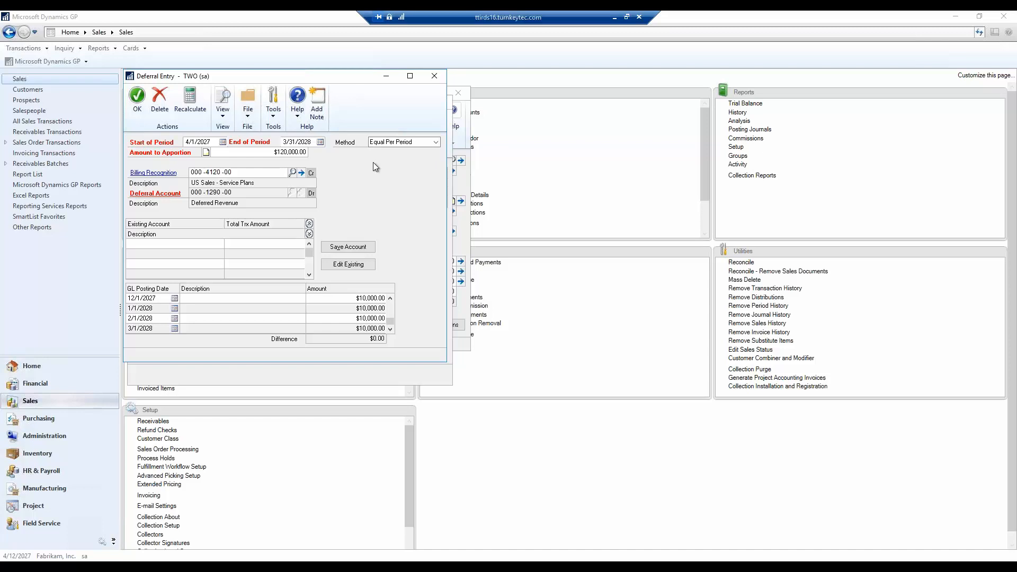
click(137, 110)
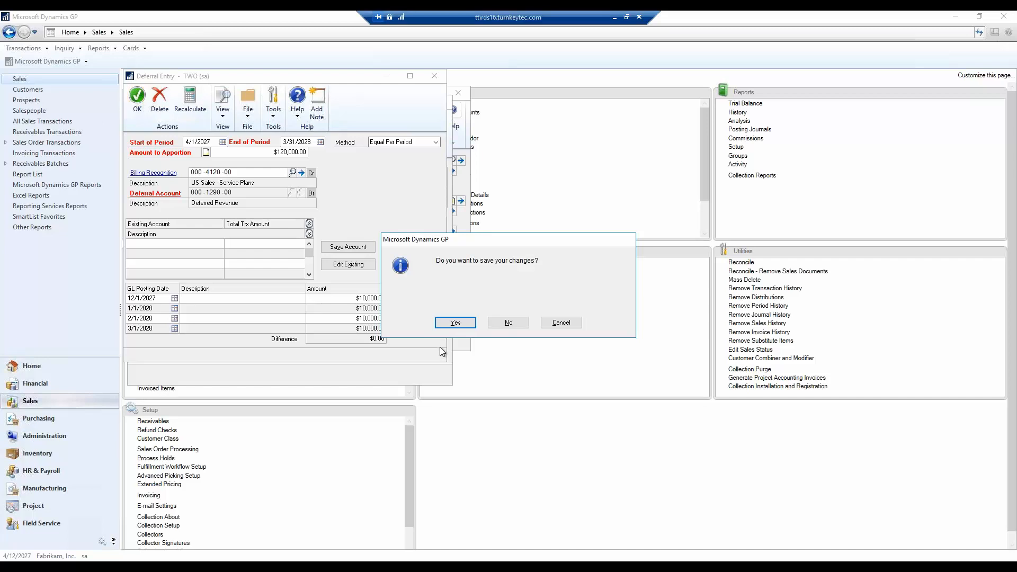
click(451, 323)
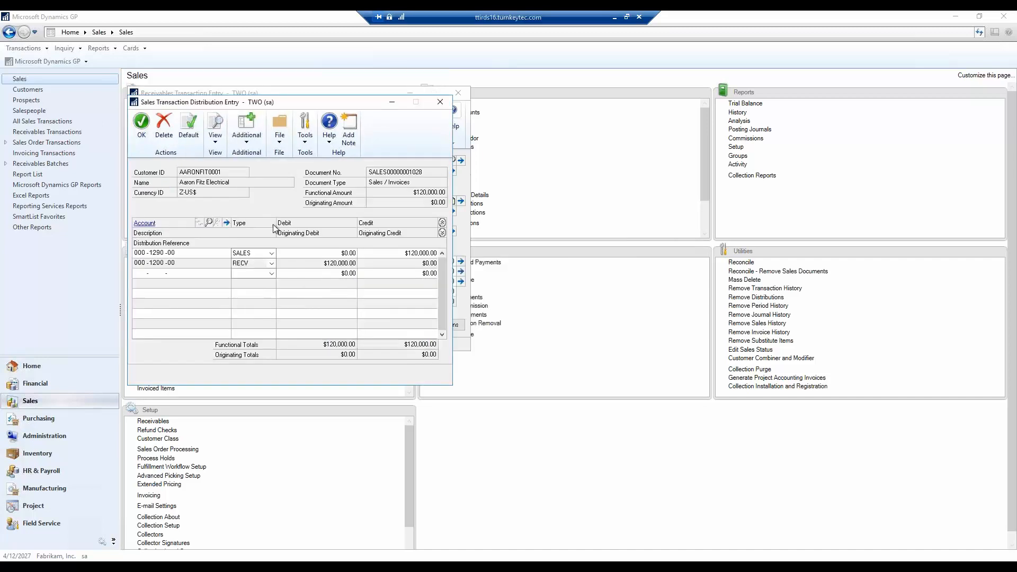
click(144, 126)
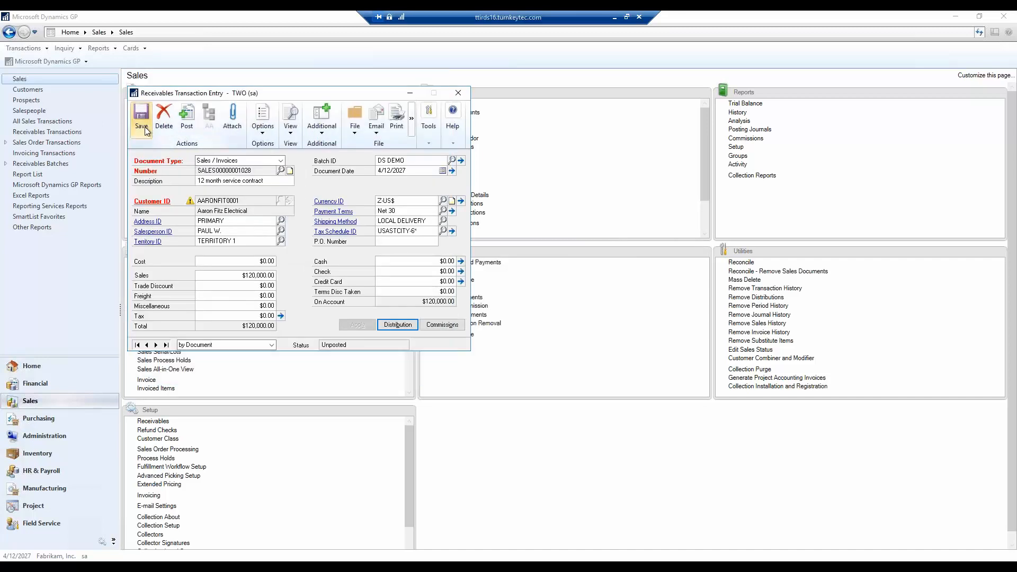
click(146, 128)
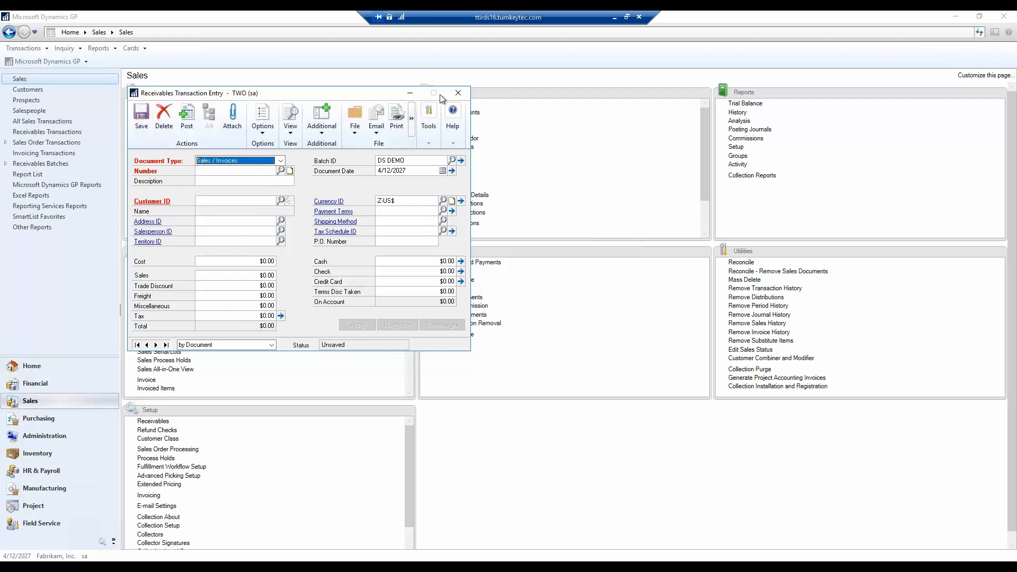
click(458, 93)
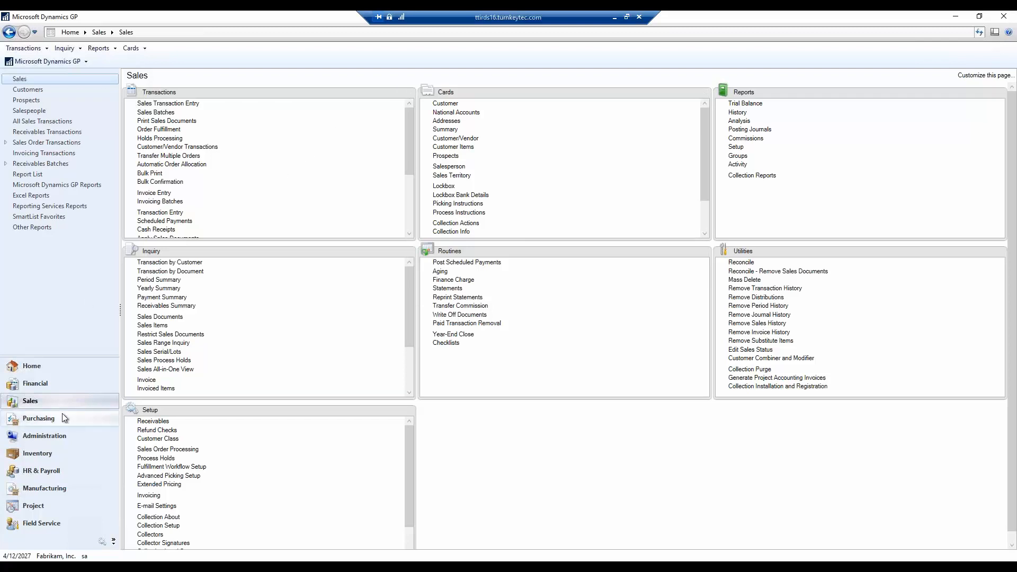
Open Deferral Setup in the Financial area and review its posting settings and the Receivables Management warning options, closing both windows without changes
click(46, 383)
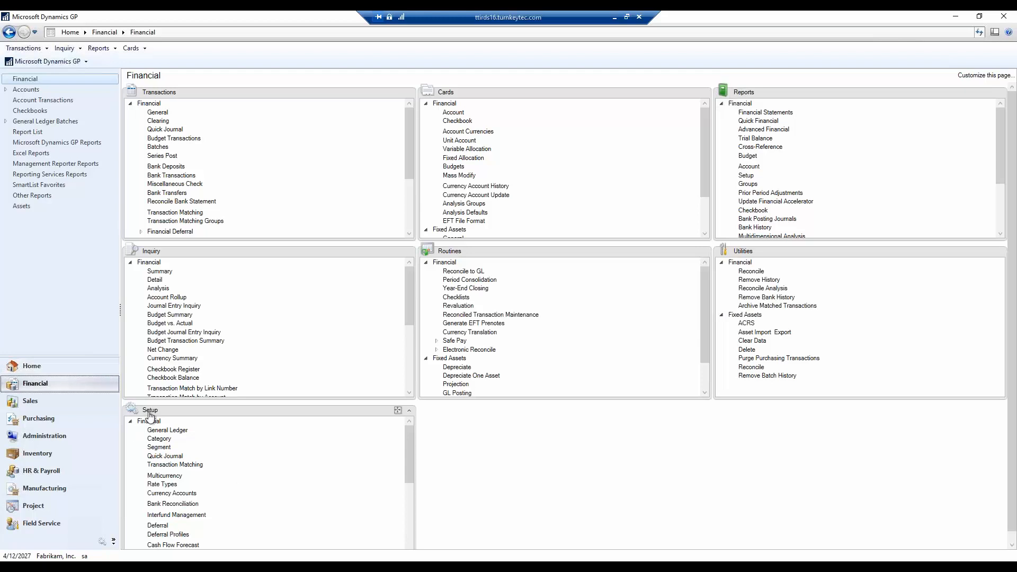
drag(410, 471, 412, 509)
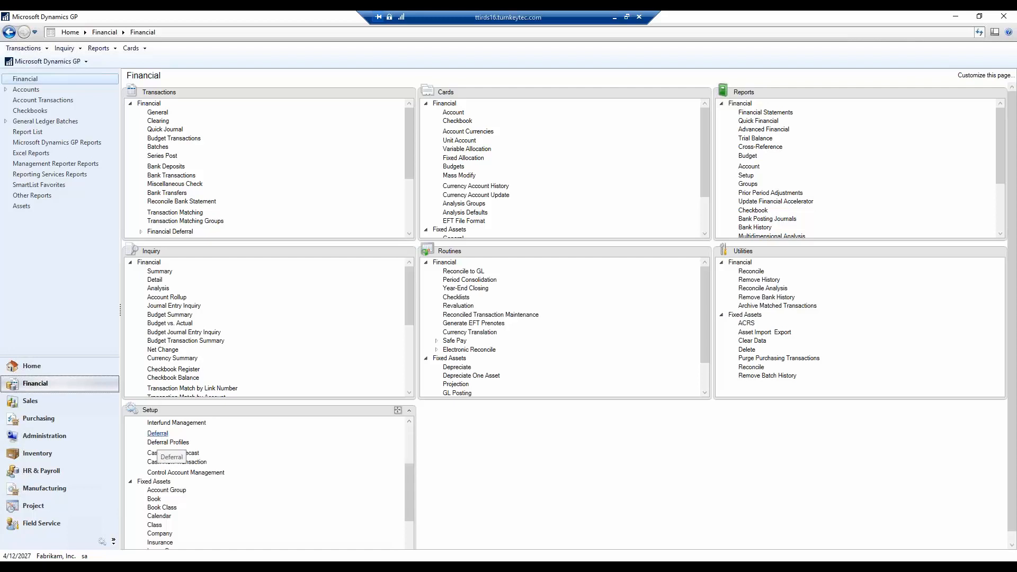
click(158, 434)
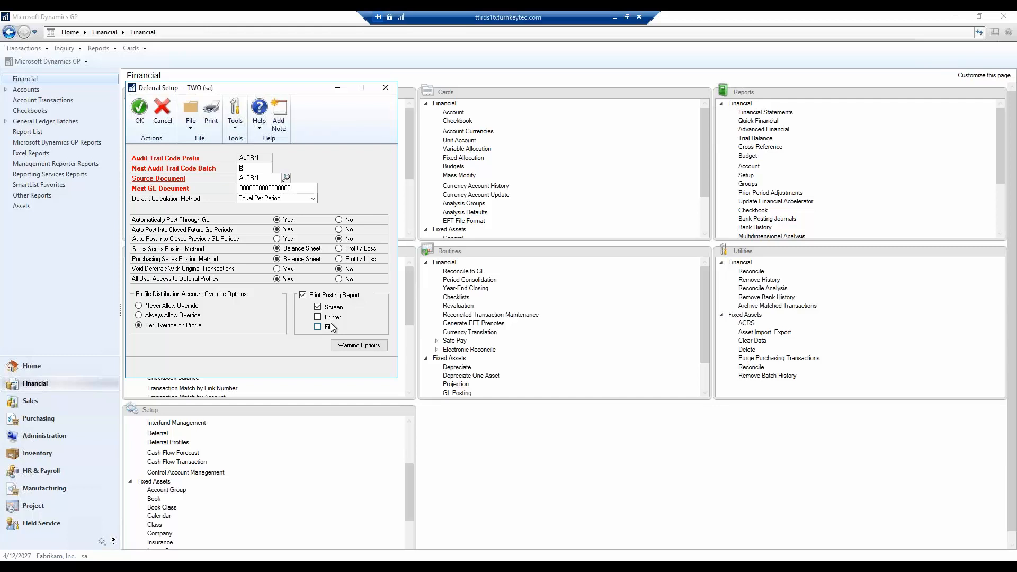
click(359, 344)
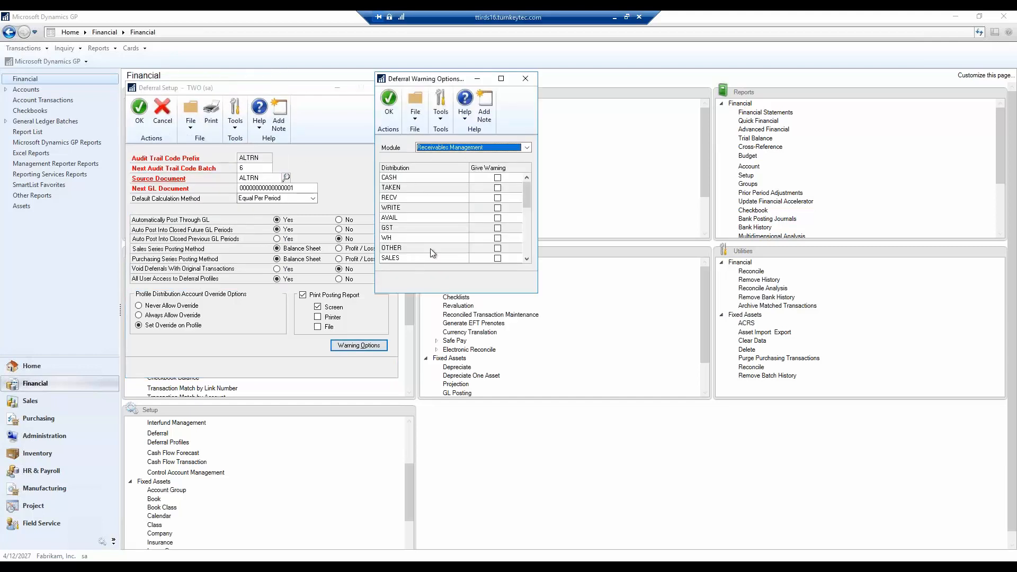
click(525, 80)
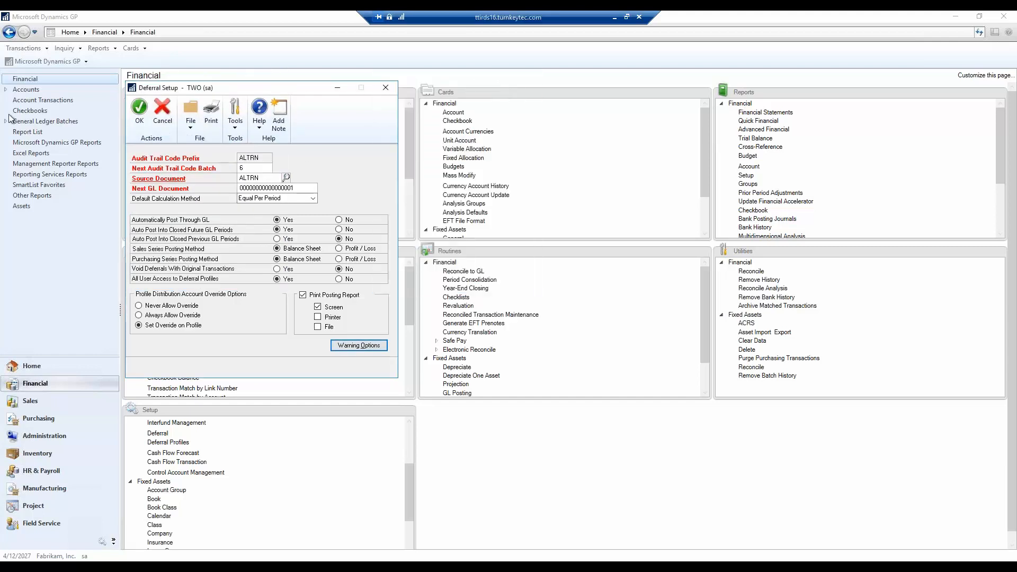
click(384, 90)
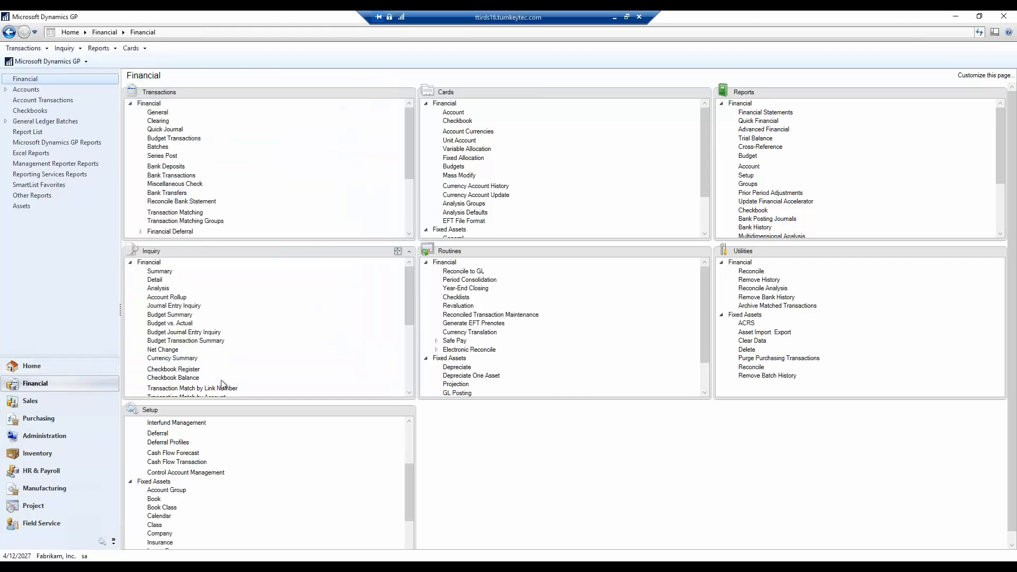
Open Deferral Profile Maintenance from the Financial setup and load the existing PURCH profile to examine its settings
click(160, 443)
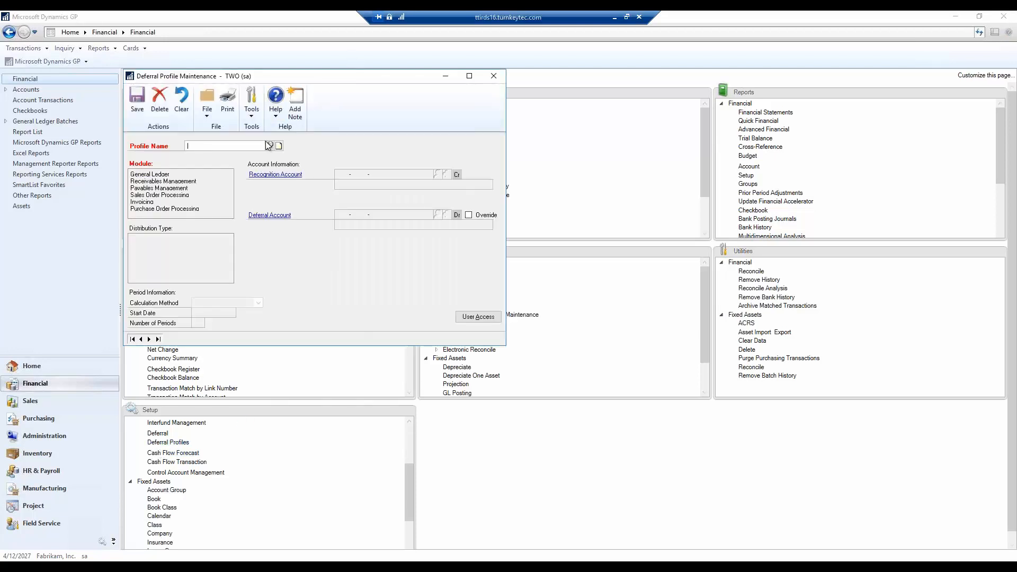
click(270, 146)
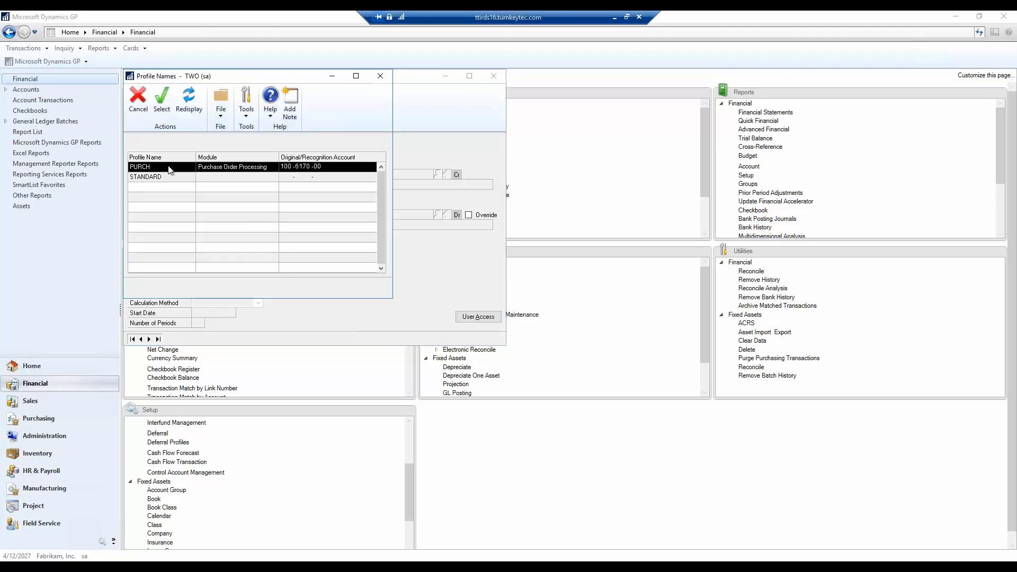
double_click(168, 167)
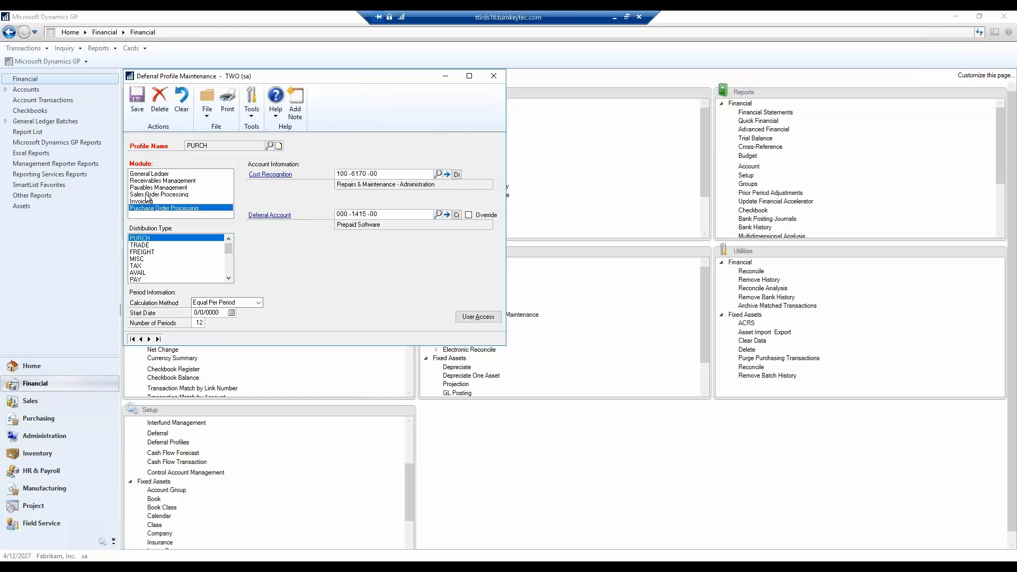